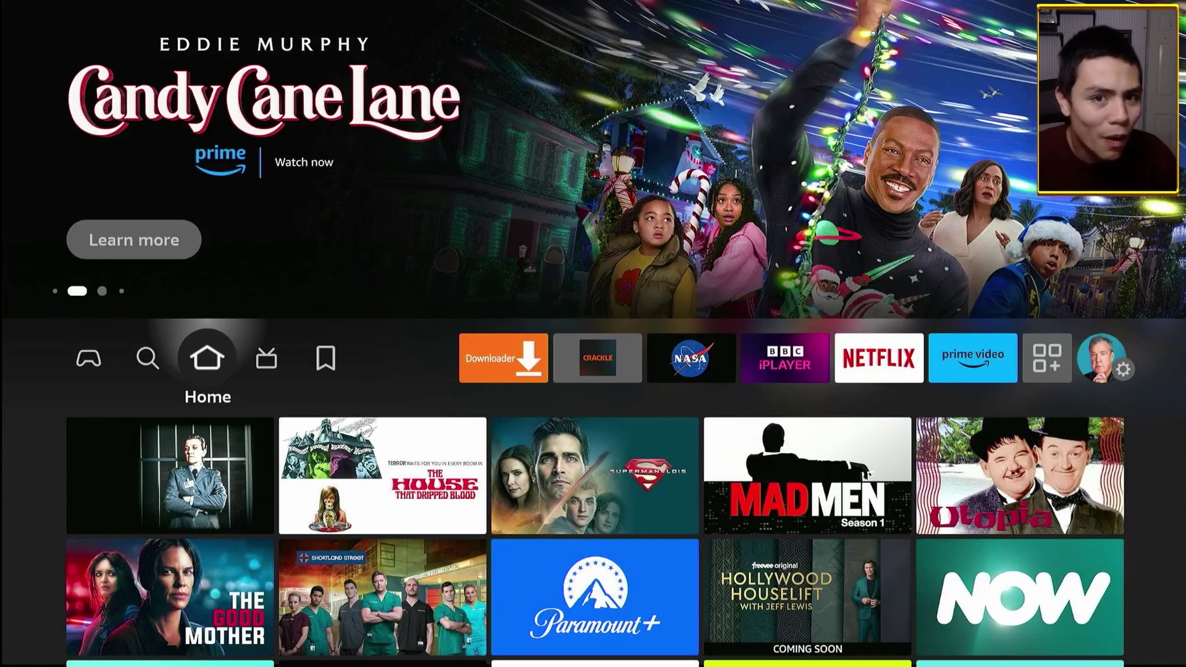
- Go to the Fire TV settings page from the home screen
{"action": "key", "text": "Right"}
{"action": "key", "text": "Right"}
{"action": "key", "text": "Right"}
{"action": "key", "text": "Right"}
{"action": "key", "text": "Right"}
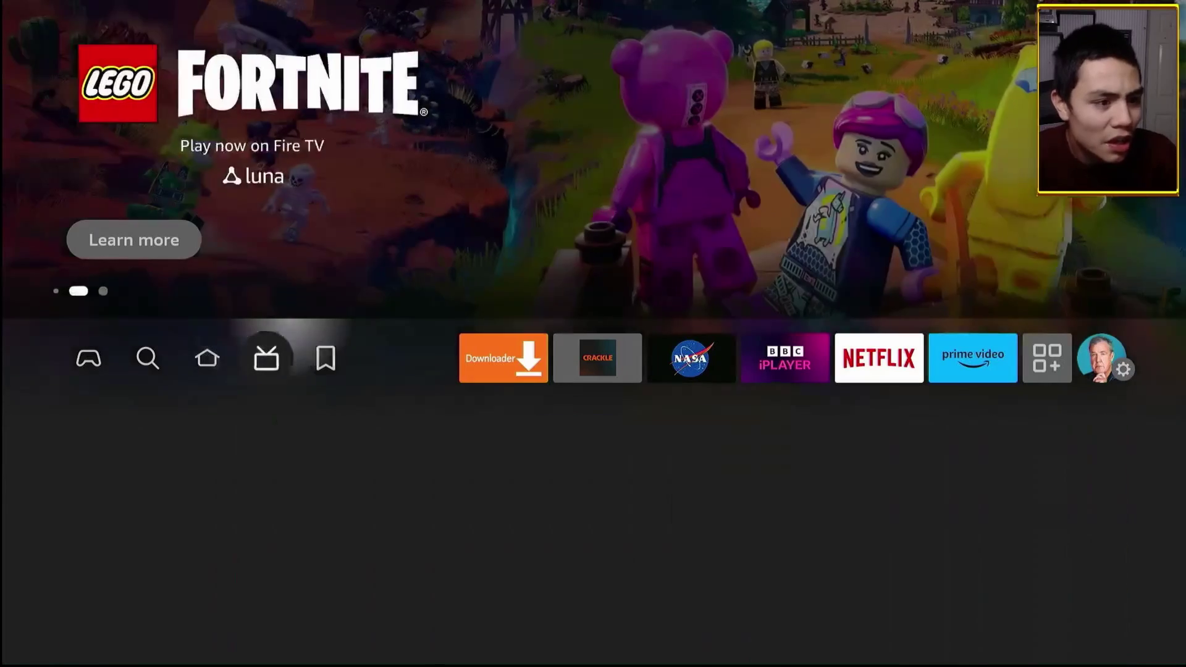
{"action": "key", "text": "Right"}
{"action": "key", "text": "Right"}
{"action": "key", "text": "Right"}
{"action": "key", "text": "Right"}
{"action": "key", "text": "Right"}
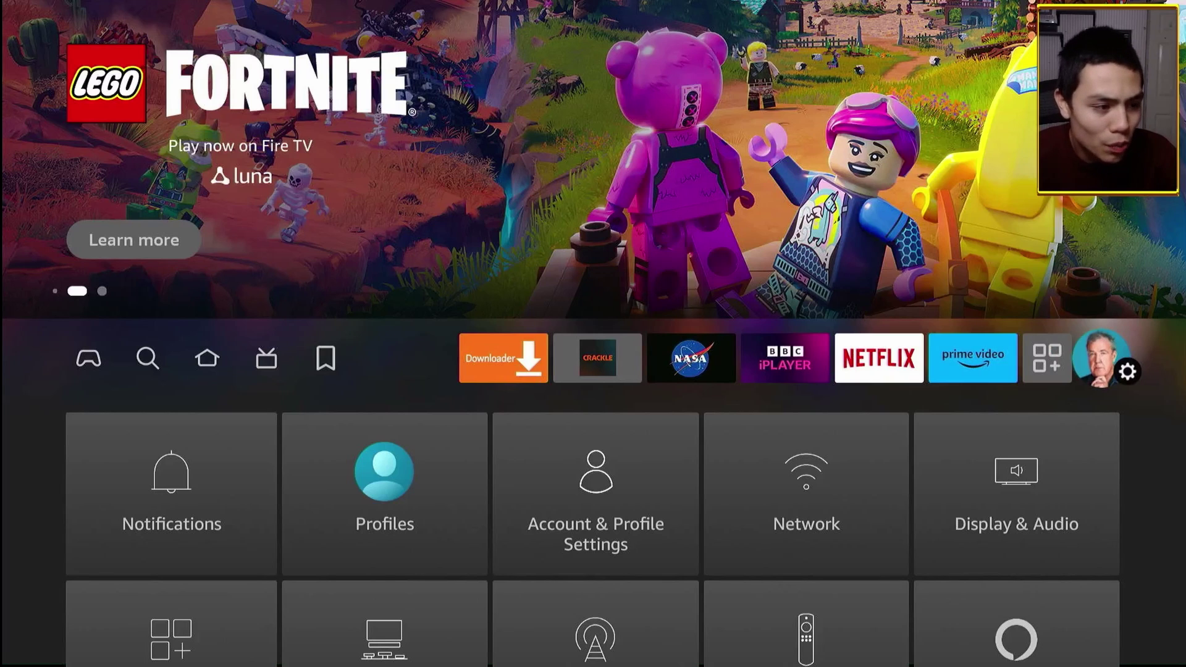
- Open the My Fire TV section of the device settings
{"action": "key", "text": "Down"}
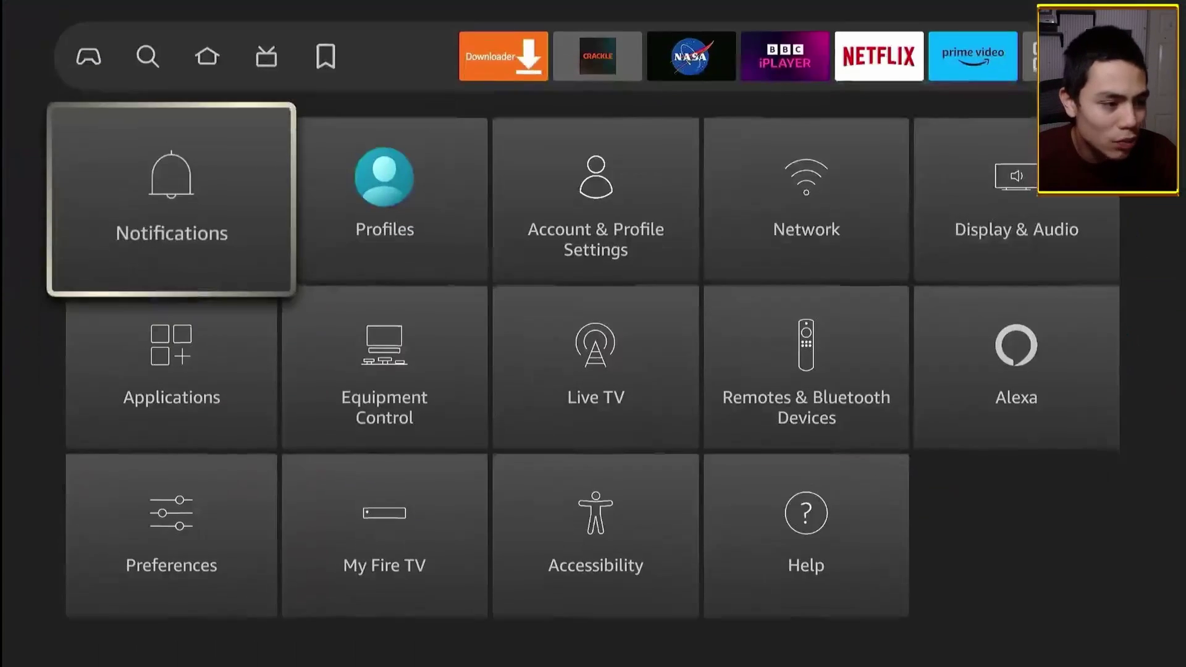
{"action": "key", "text": "Down"}
{"action": "key", "text": "Down"}
{"action": "key", "text": "Right"}
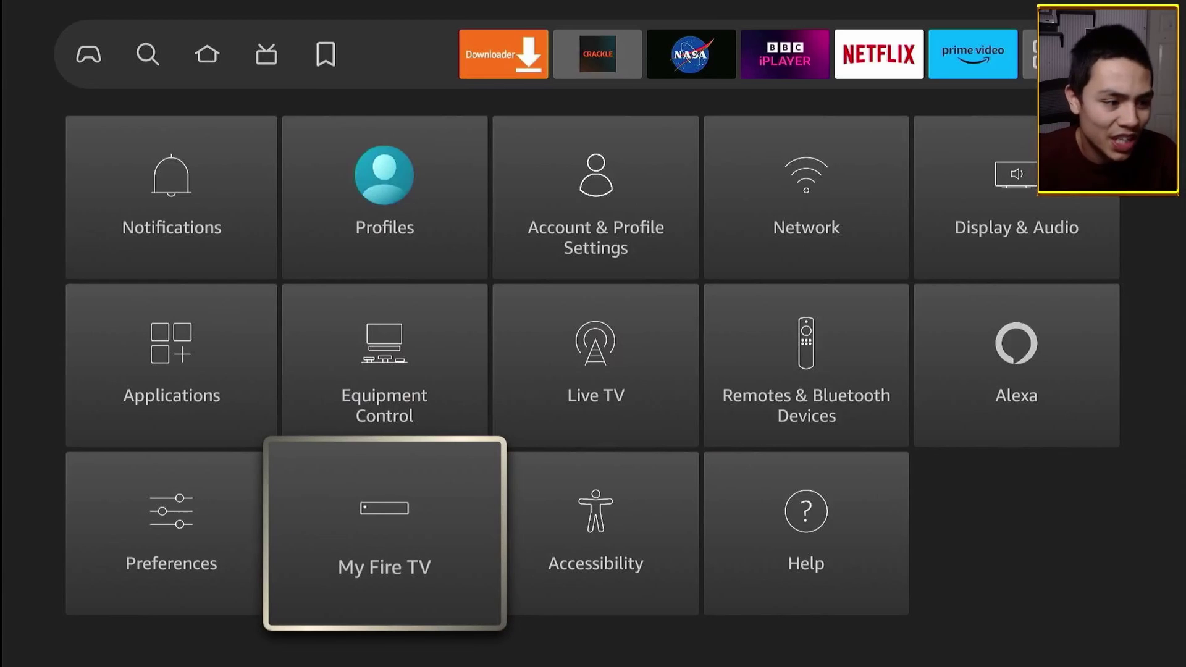
{"action": "key", "text": "Return"}
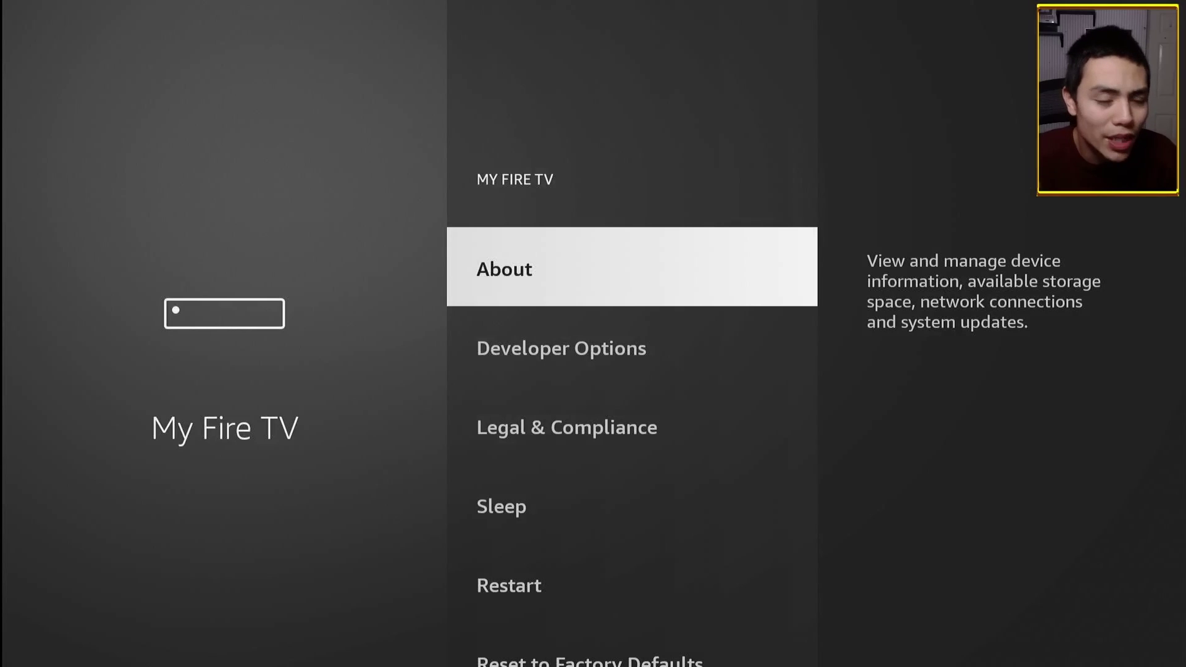
- In the About section, select the Fire TV Cube entry repeatedly to enable developer mode, and return to My Fire TV
{"action": "key", "text": "Down"}
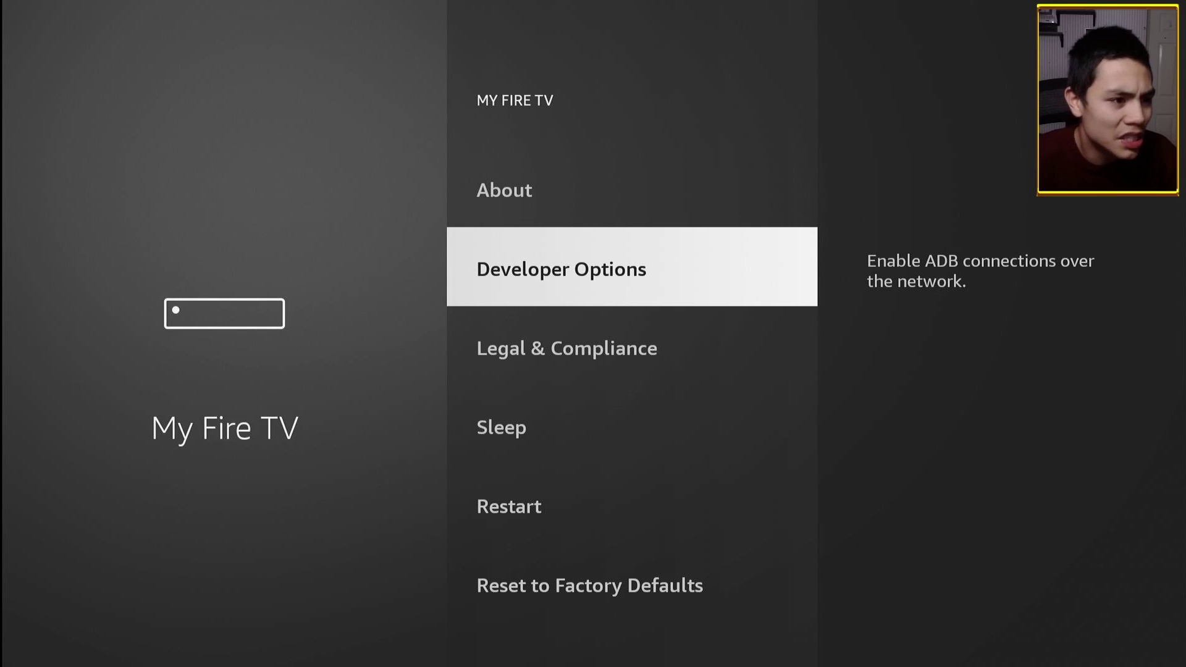
{"action": "key", "text": "Up"}
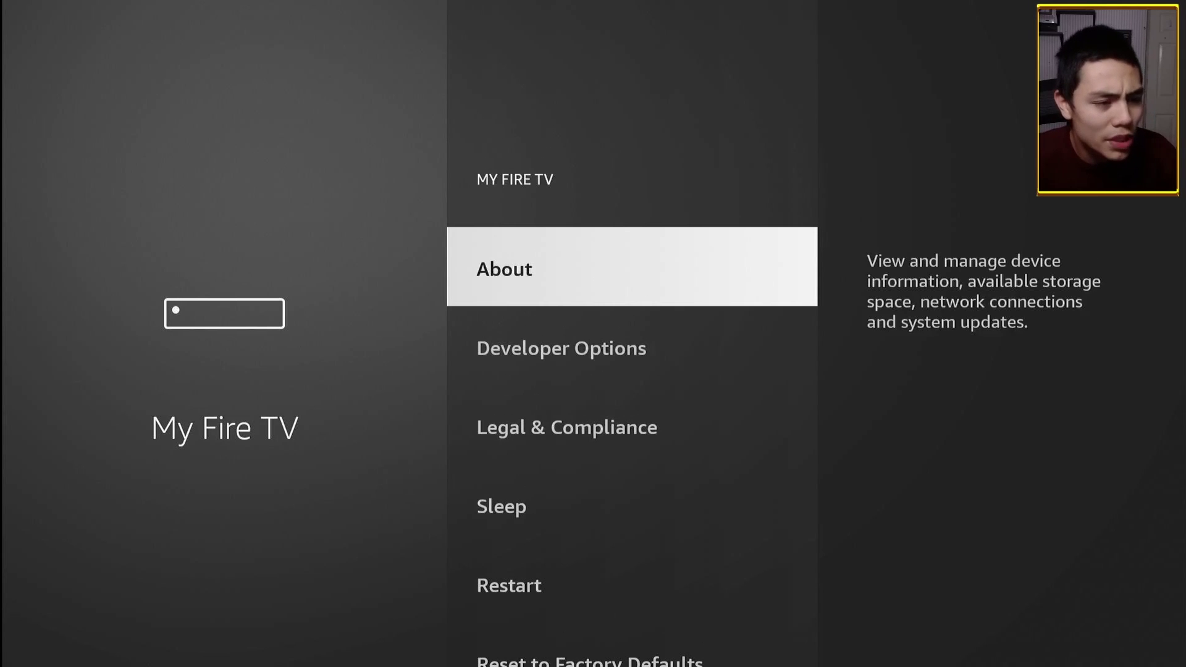
{"action": "key", "text": "Return"}
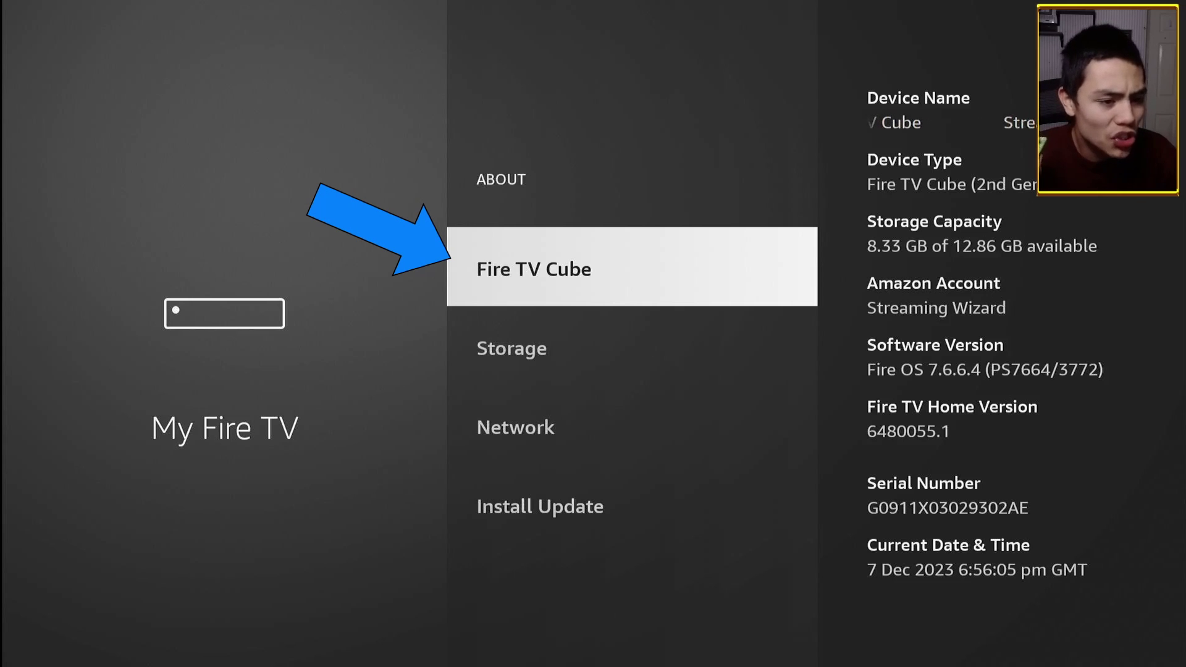
{"action": "key", "text": "Return"}
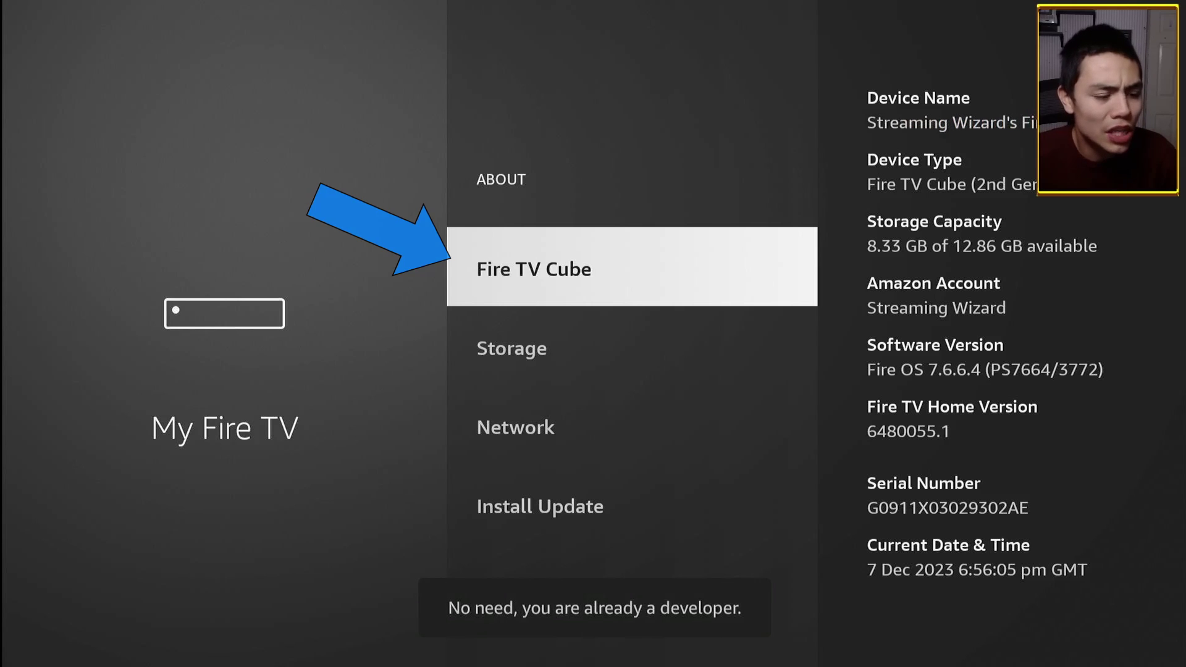
{"action": "key", "text": "Return"}
{"action": "key", "text": "Return"}
{"action": "key", "text": "Return"}
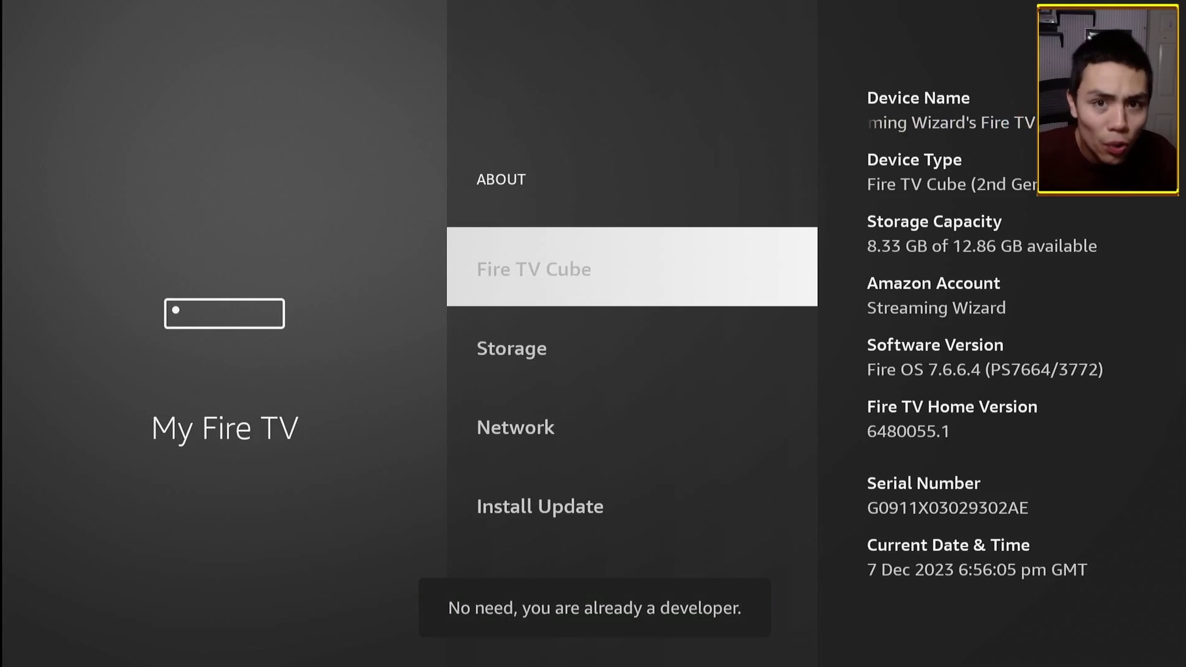
{"action": "key", "text": "Return"}
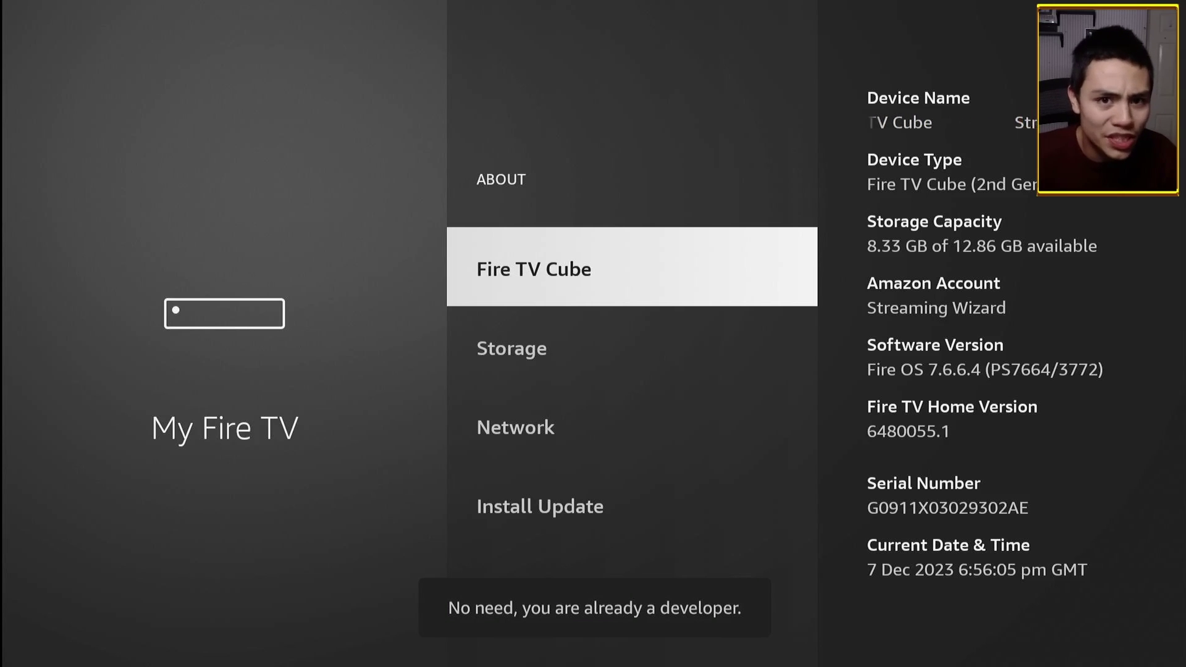
{"action": "key", "text": "Escape"}
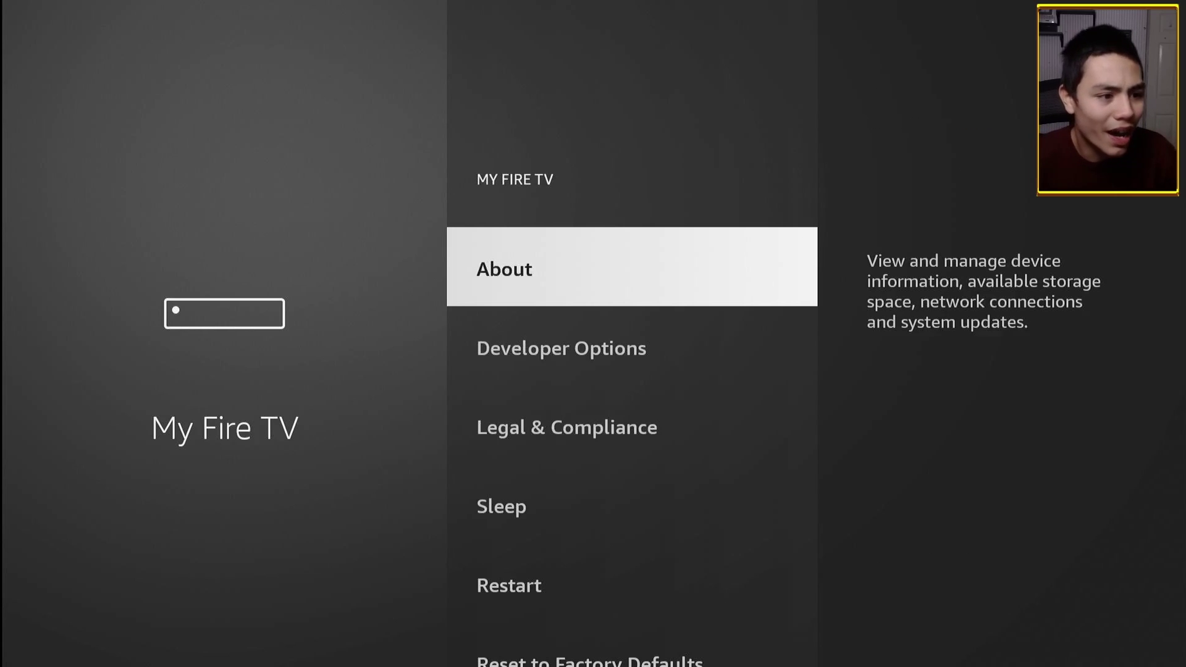
- Open Developer Options and switch ADB Debugging off and back on
{"action": "key", "text": "Down"}
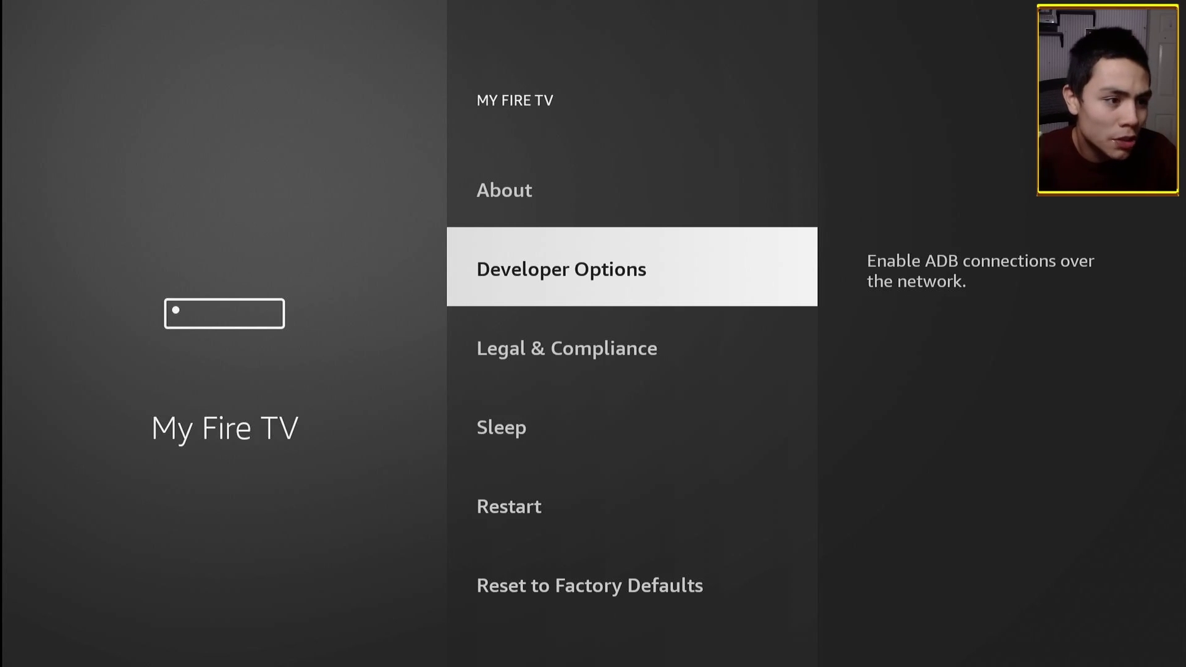
{"action": "key", "text": "Return"}
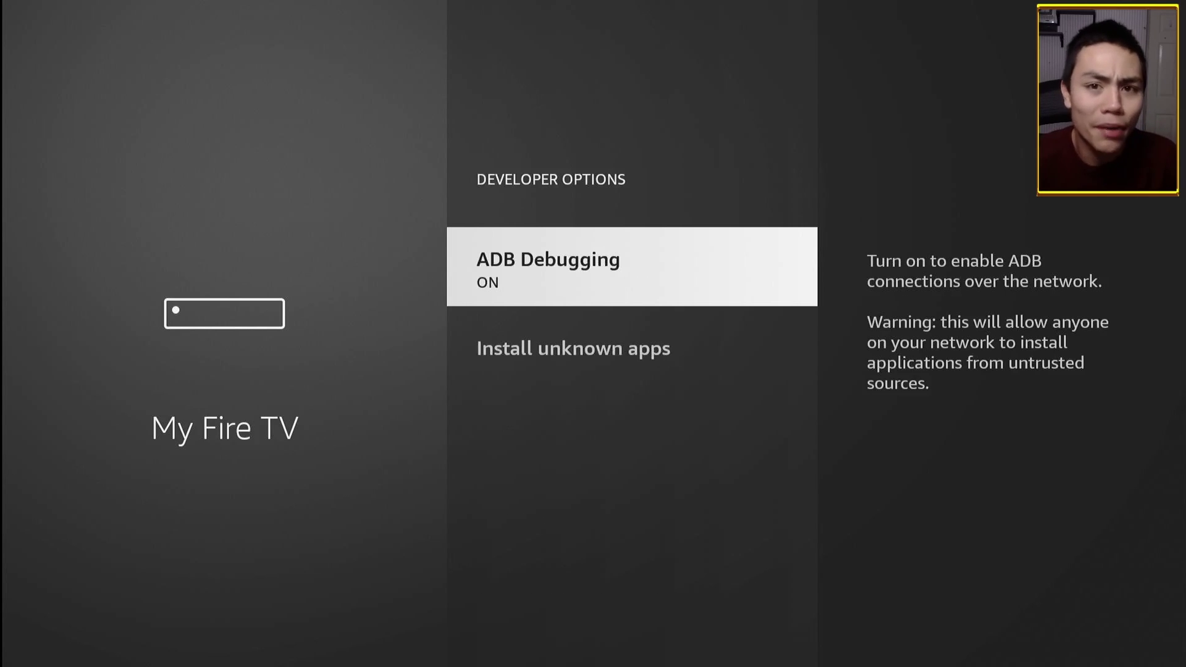
{"action": "key", "text": "Return"}
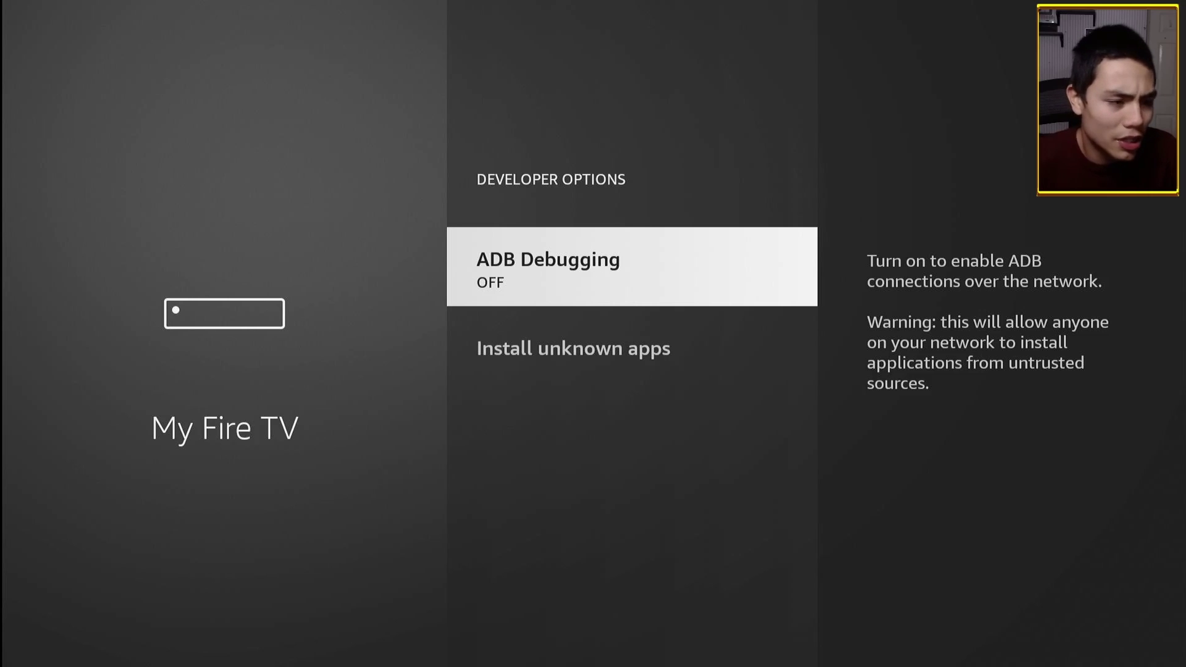
{"action": "key", "text": "Return"}
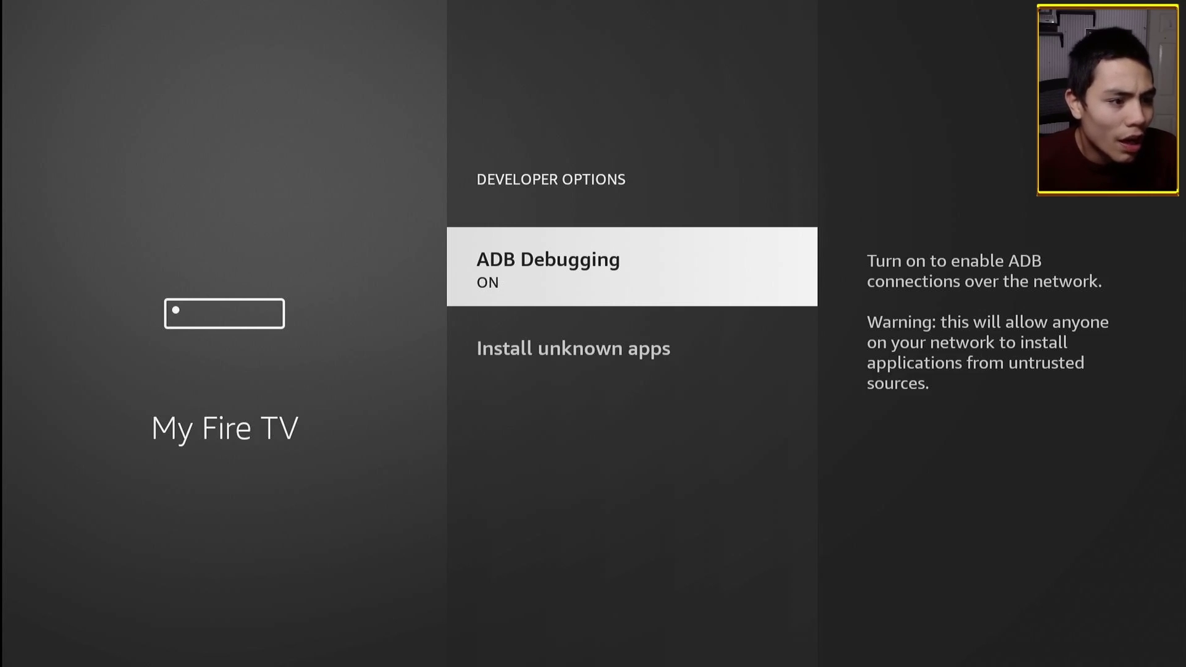
- Allow Downloader to install unknown apps by turning its permission ON
{"action": "key", "text": "Down"}
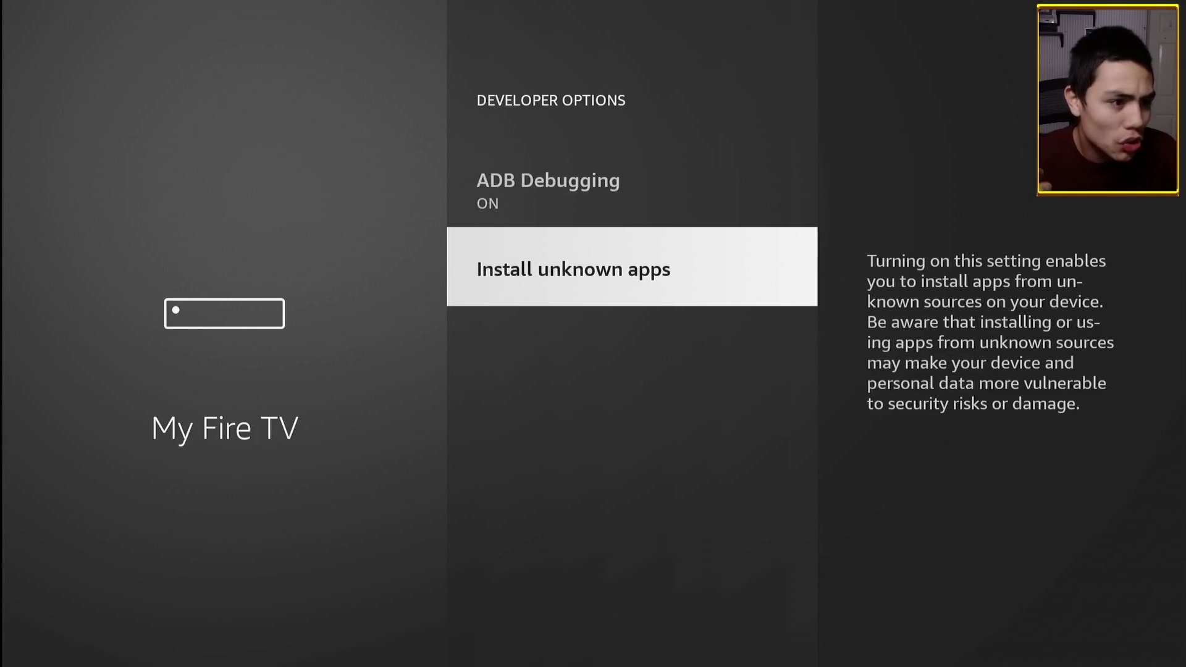
{"action": "key", "text": "Return"}
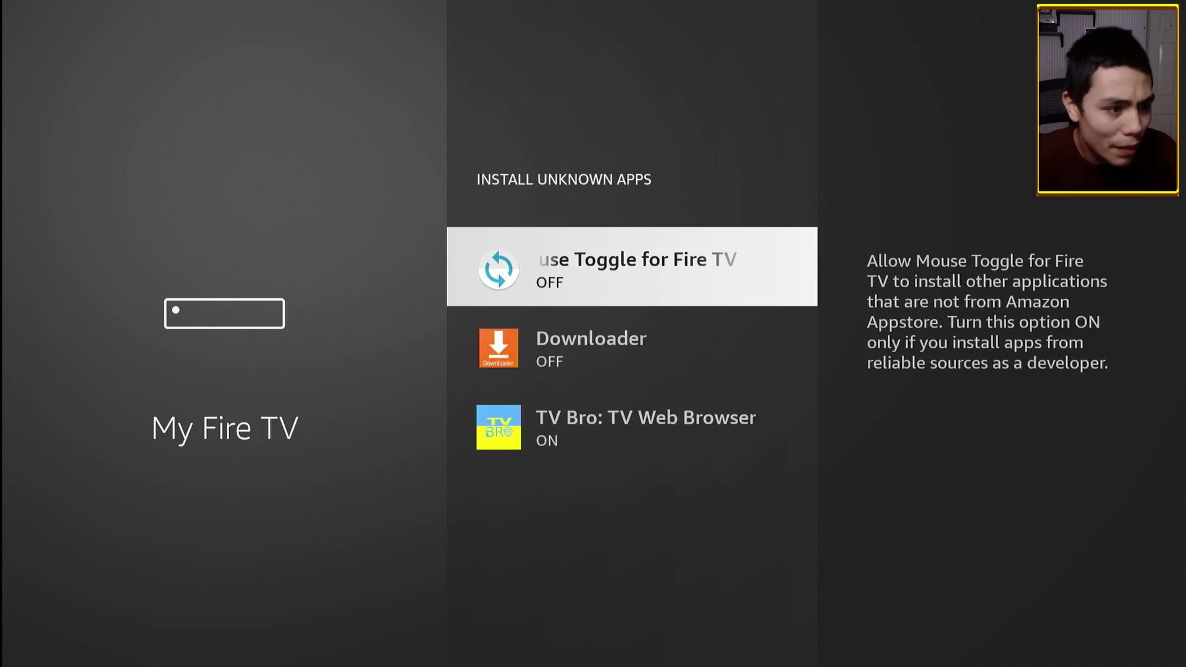
{"action": "key", "text": "Down"}
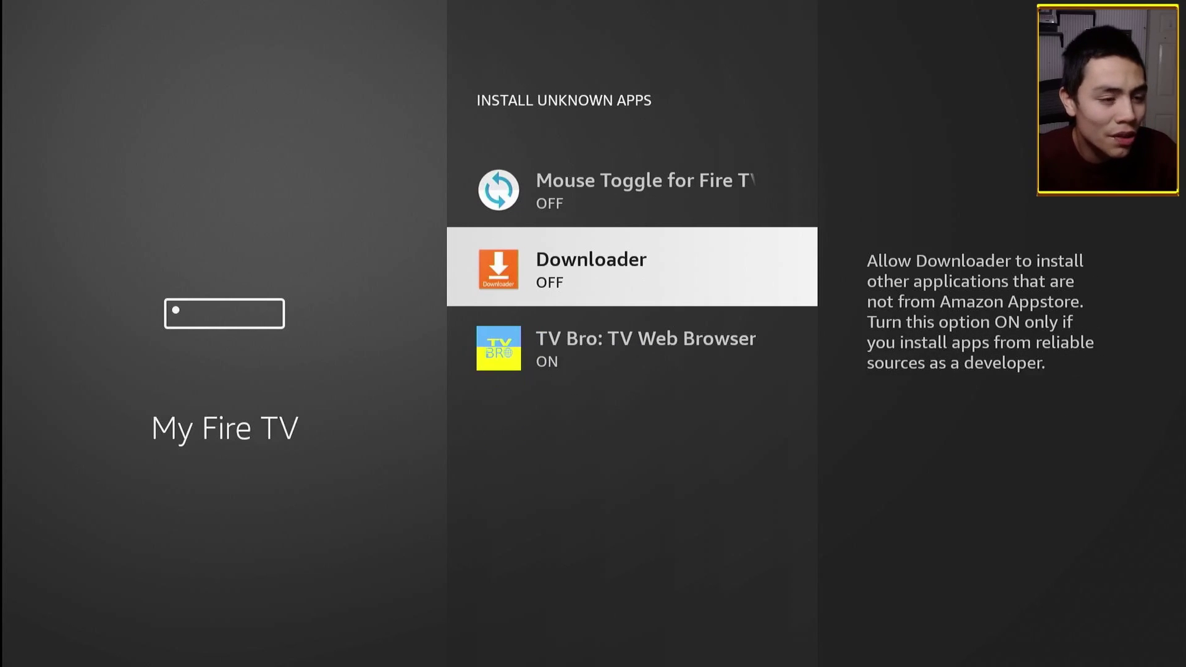
{"action": "key", "text": "Return"}
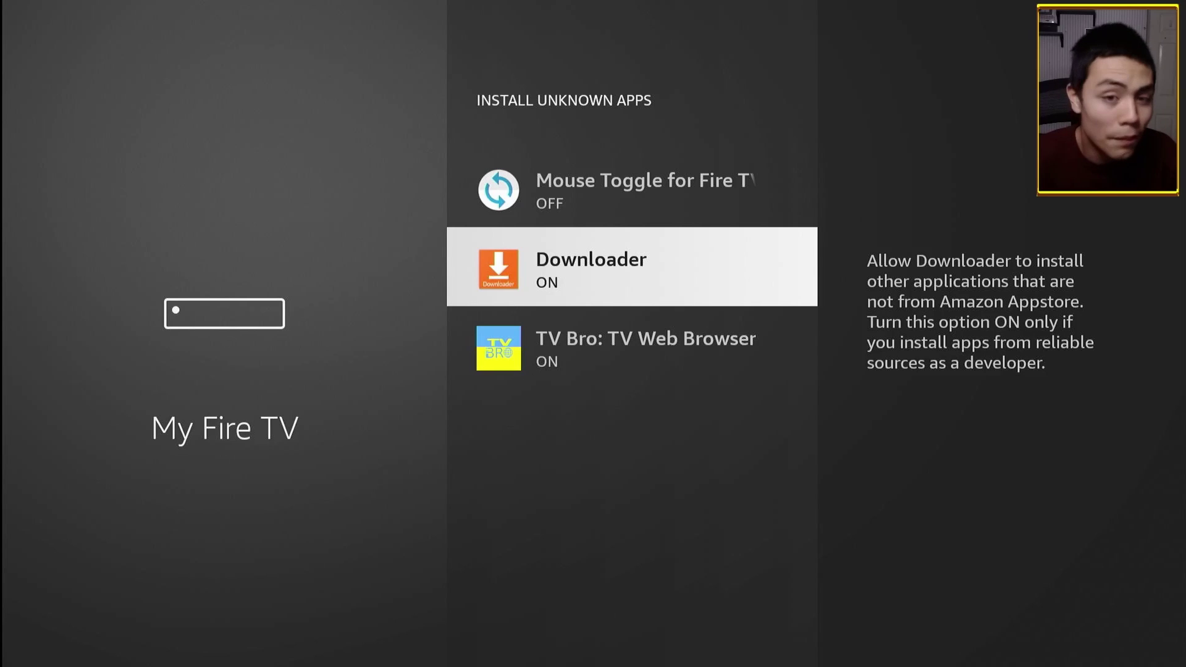
- Return to the home screen and launch the Downloader app
{"action": "key", "text": "Home"}
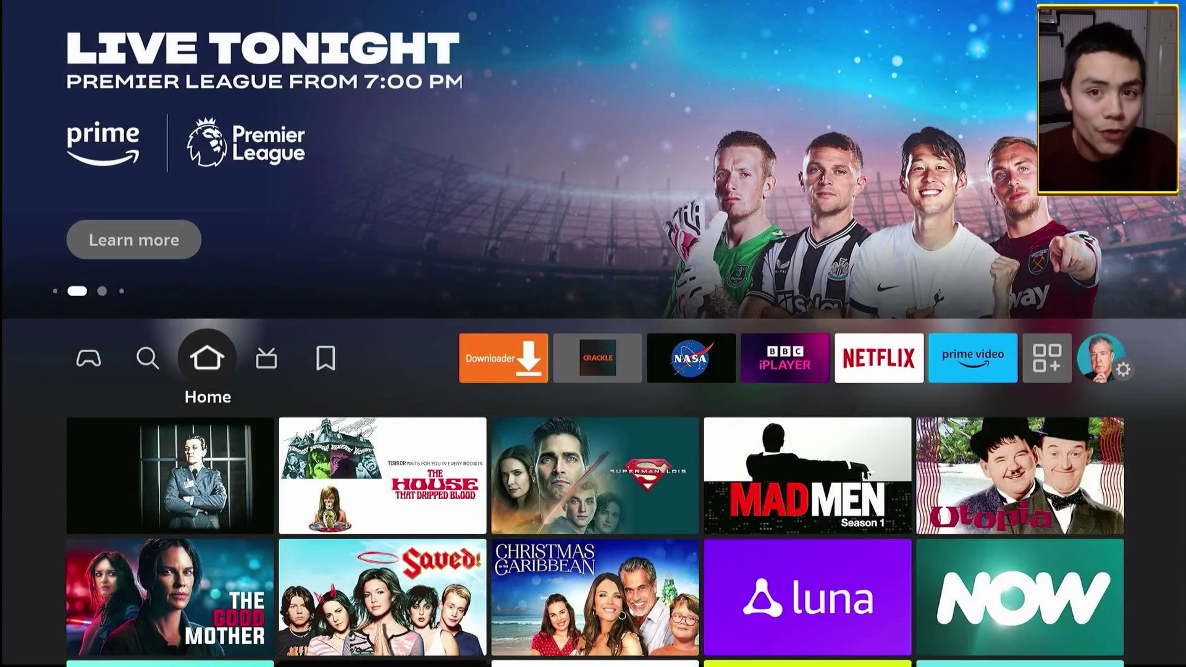
{"action": "key", "text": "Right"}
{"action": "key", "text": "Right"}
{"action": "key", "text": "Right"}
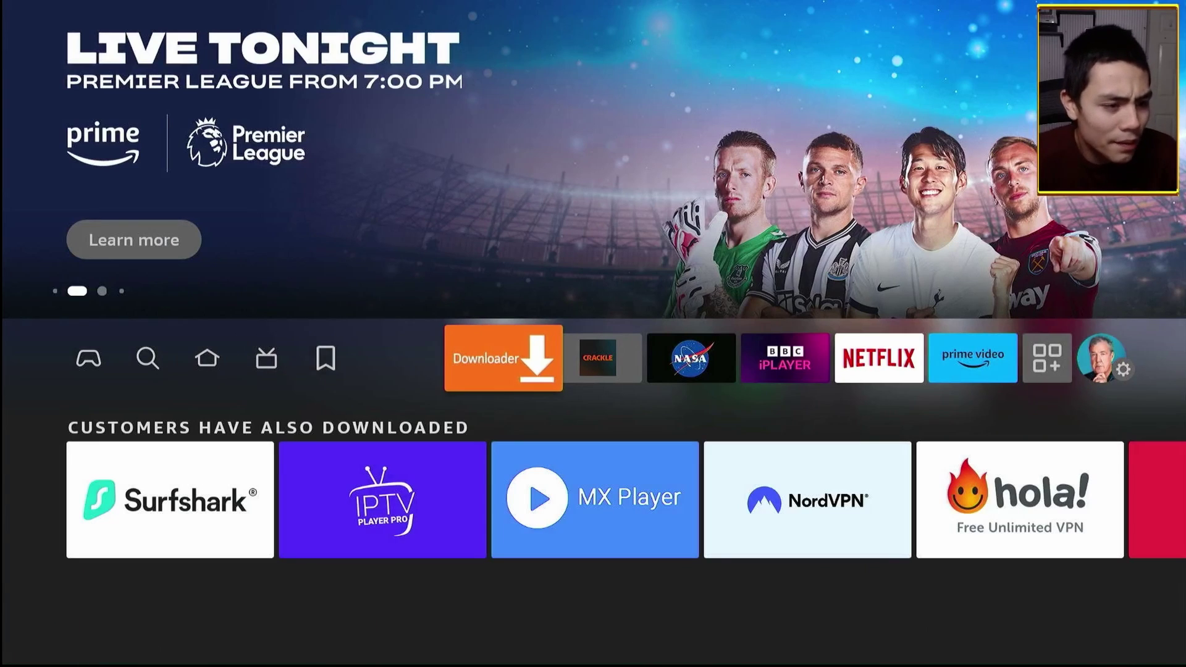
{"action": "key", "text": "Return"}
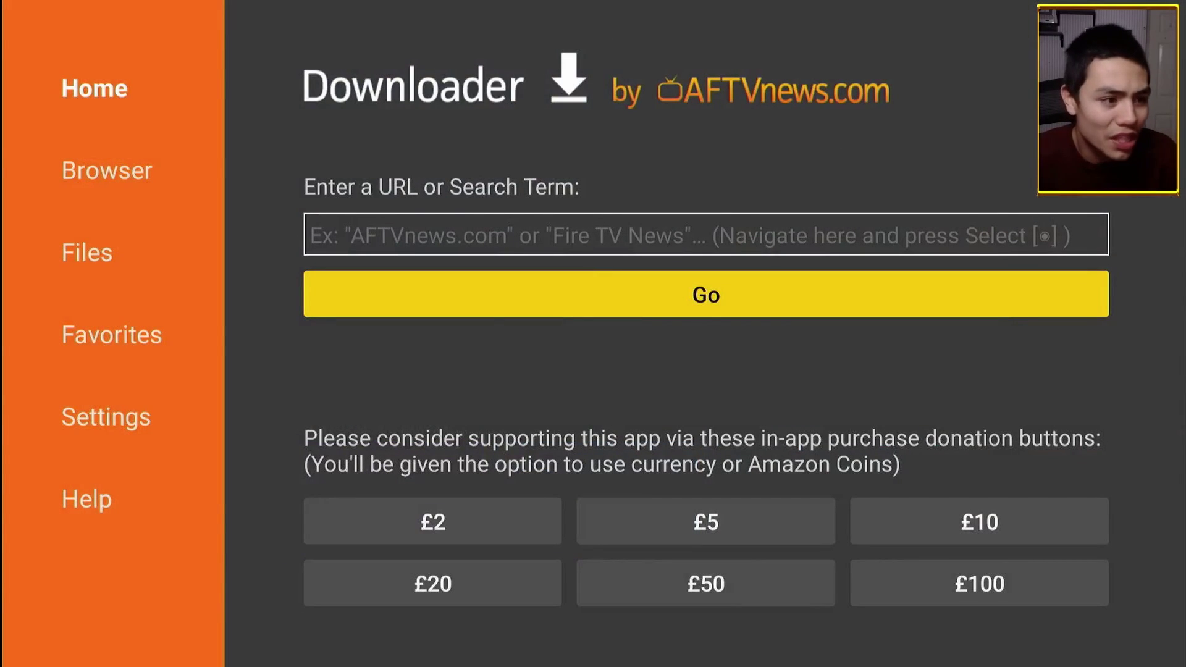
- Enter the code 826476 in Downloader's URL field and load the page
{"action": "key", "text": "Up"}
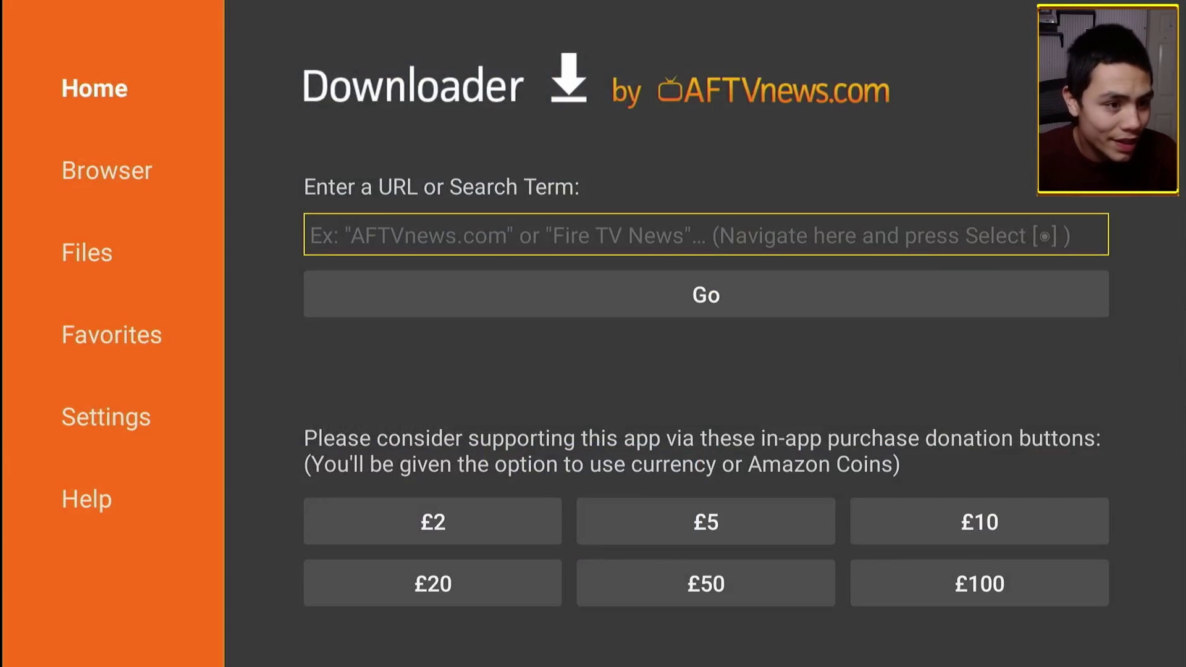
{"action": "key", "text": "Return"}
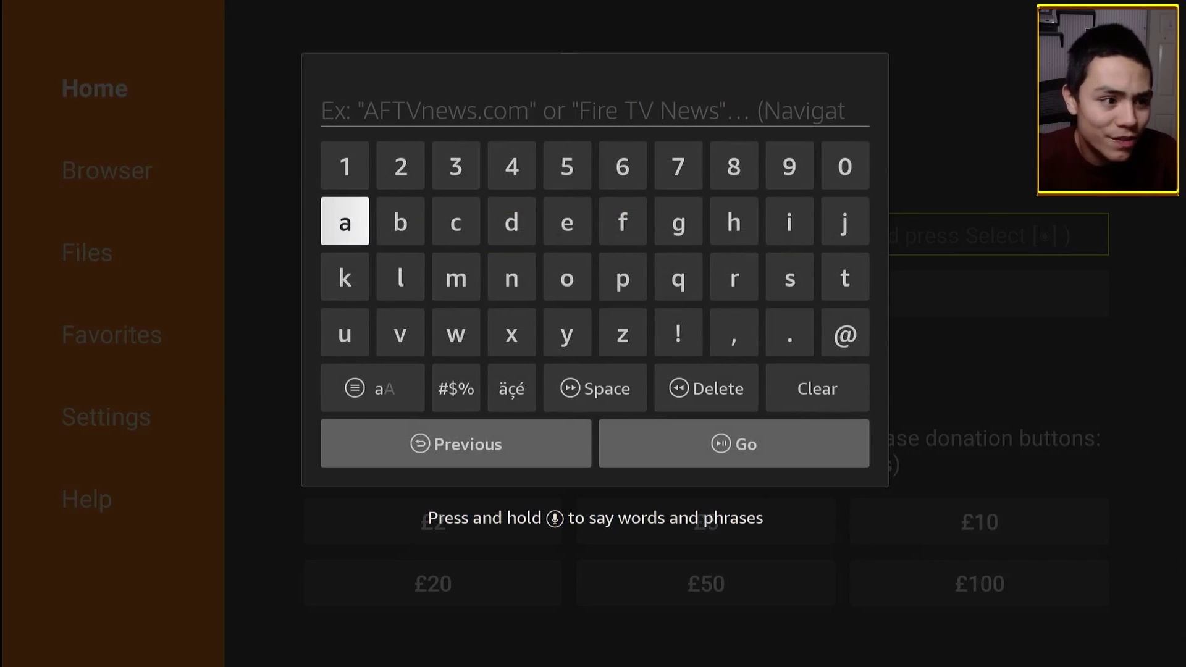
{"action": "key", "text": "Up"}
{"action": "key", "text": "Left"}
{"action": "key", "text": "Left"}
{"action": "key", "text": "Left"}
{"action": "key", "text": "Return"}
{"action": "key", "text": "Right"}
{"action": "key", "text": "Right"}
{"action": "key", "text": "Right"}
{"action": "key", "text": "Right"}
{"action": "key", "text": "Return"}
{"action": "key", "text": "Right"}
{"action": "key", "text": "Right"}
{"action": "key", "text": "Right"}
{"action": "key", "text": "Right"}
{"action": "key", "text": "Right"}
{"action": "key", "text": "Left"}
{"action": "key", "text": "Return"}
{"action": "key", "text": "Left"}
{"action": "key", "text": "Left"}
{"action": "key", "text": "Return"}
{"action": "key", "text": "Right"}
{"action": "key", "text": "Right"}
{"action": "key", "text": "Right"}
{"action": "key", "text": "Return"}
{"action": "key", "text": "Left"}
{"action": "key", "text": "Return"}
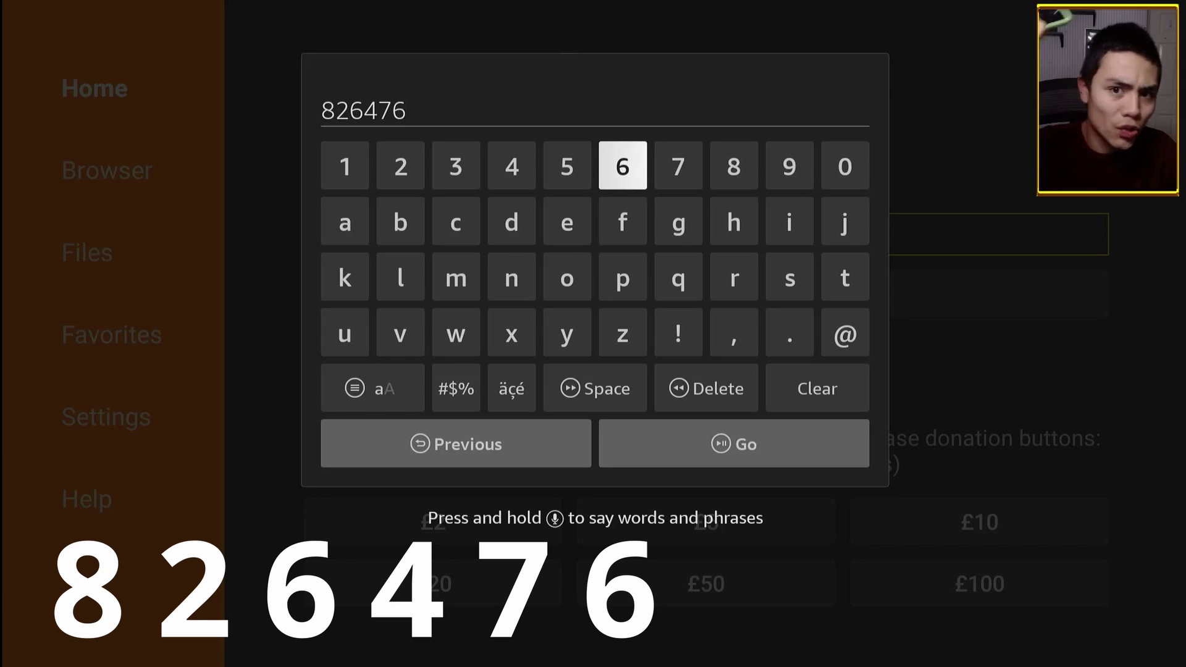
{"action": "key", "text": "XF86AudioPlay"}
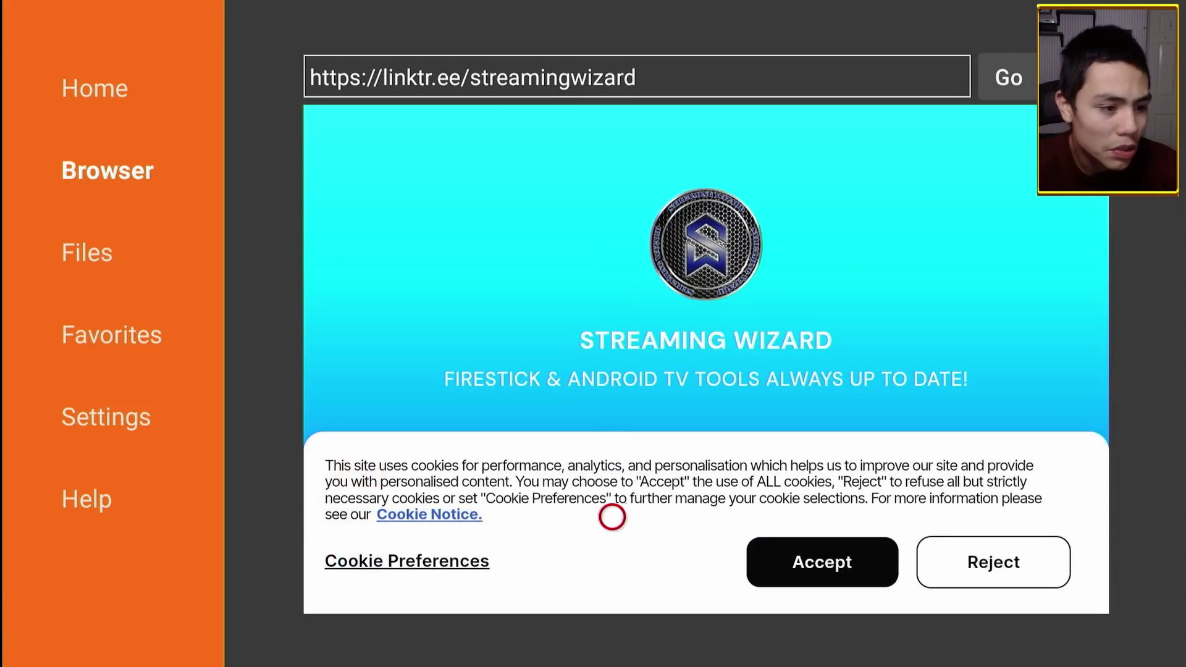
- Accept the page's cookies and download APKTime from the Application Stores section
{"action": "scroll", "coordinate": [757, 587], "scroll_direction": "down", "scroll_amount": 2}
{"action": "left_click", "coordinate": [757, 586]}
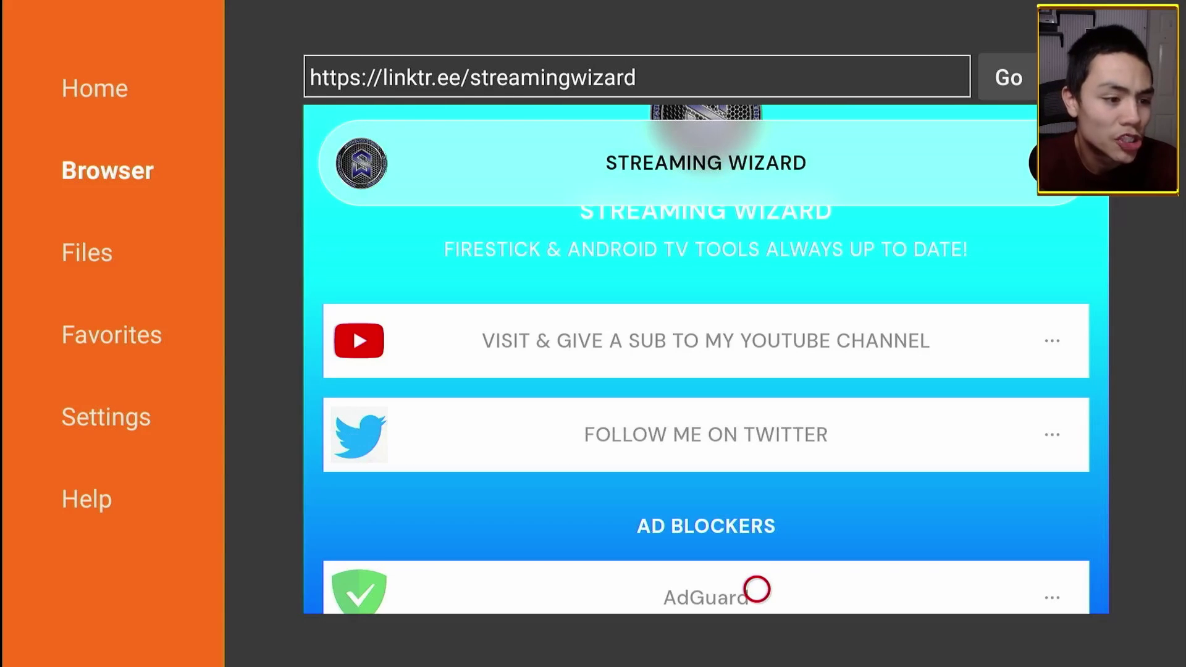
{"action": "scroll", "coordinate": [758, 589], "scroll_direction": "down", "scroll_amount": 8}
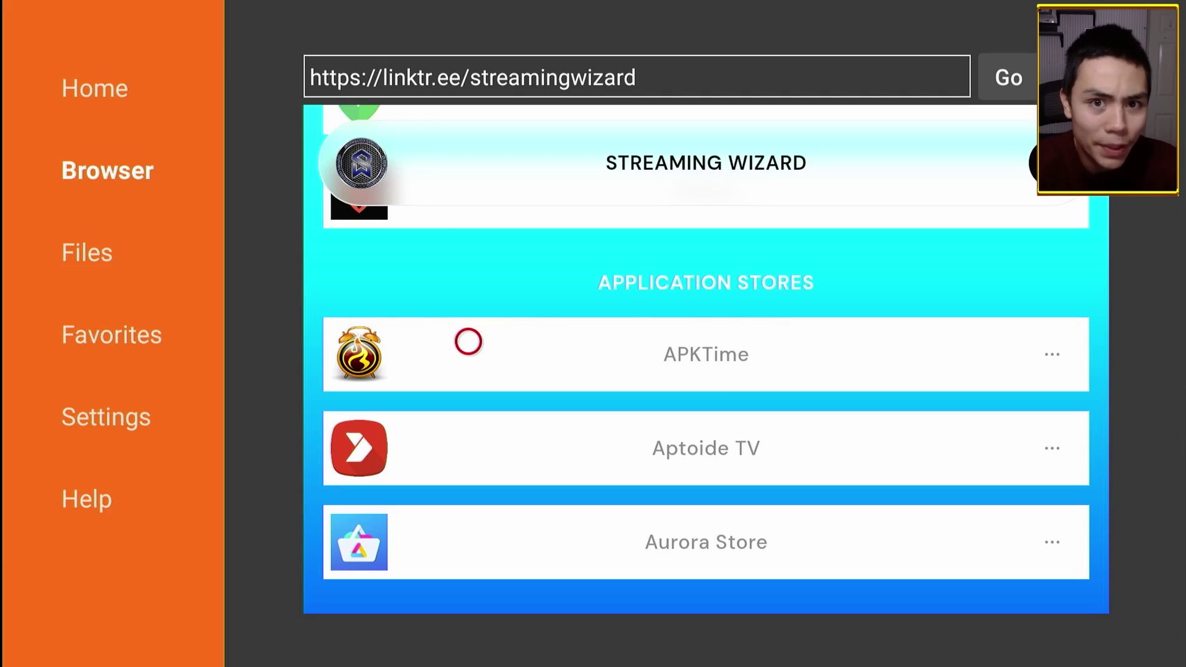
{"action": "left_click", "coordinate": [469, 342]}
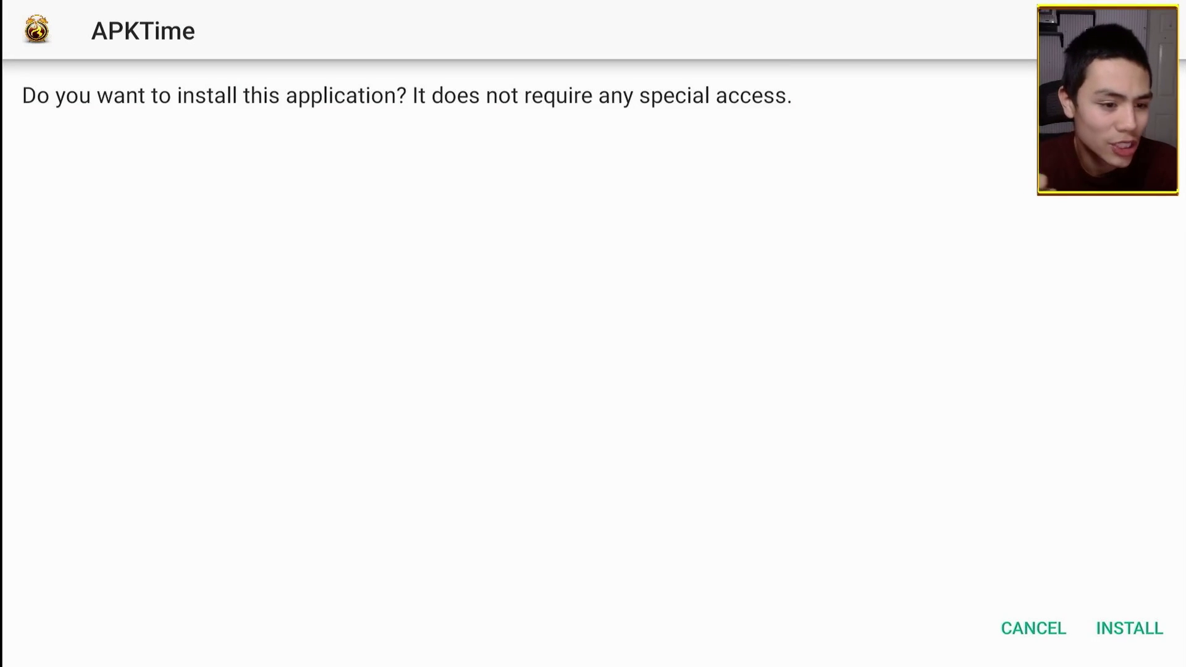
- Install APKTime and close the installer without opening the app
{"action": "key", "text": "Down"}
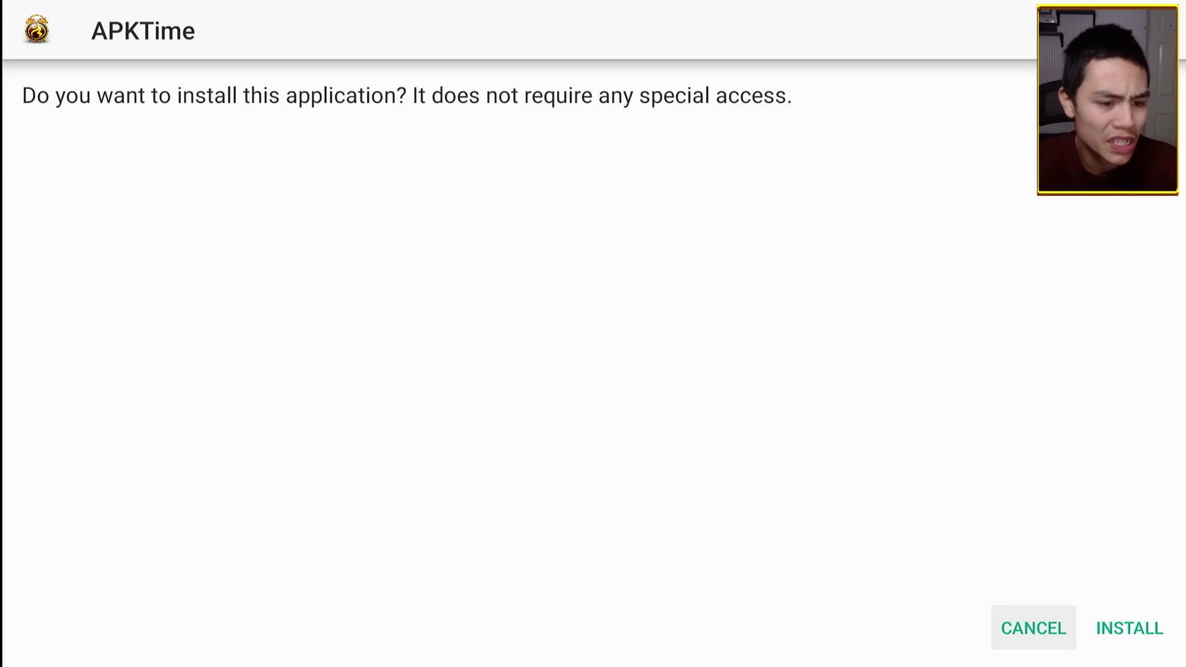
{"action": "key", "text": "Right"}
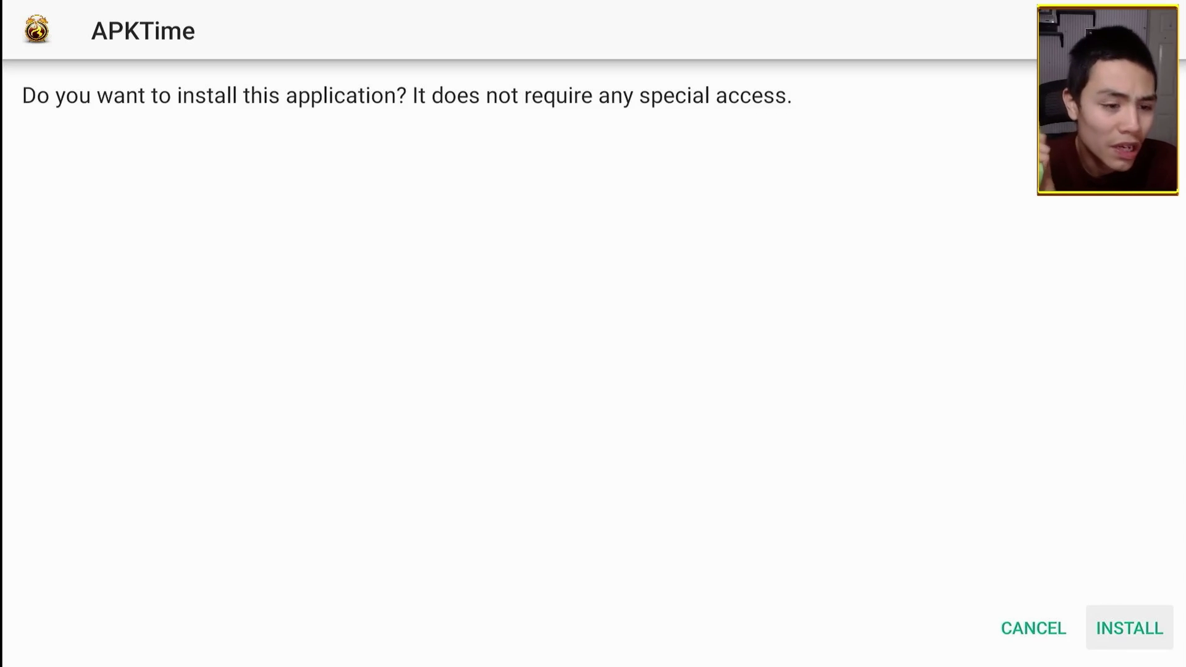
{"action": "key", "text": "Return"}
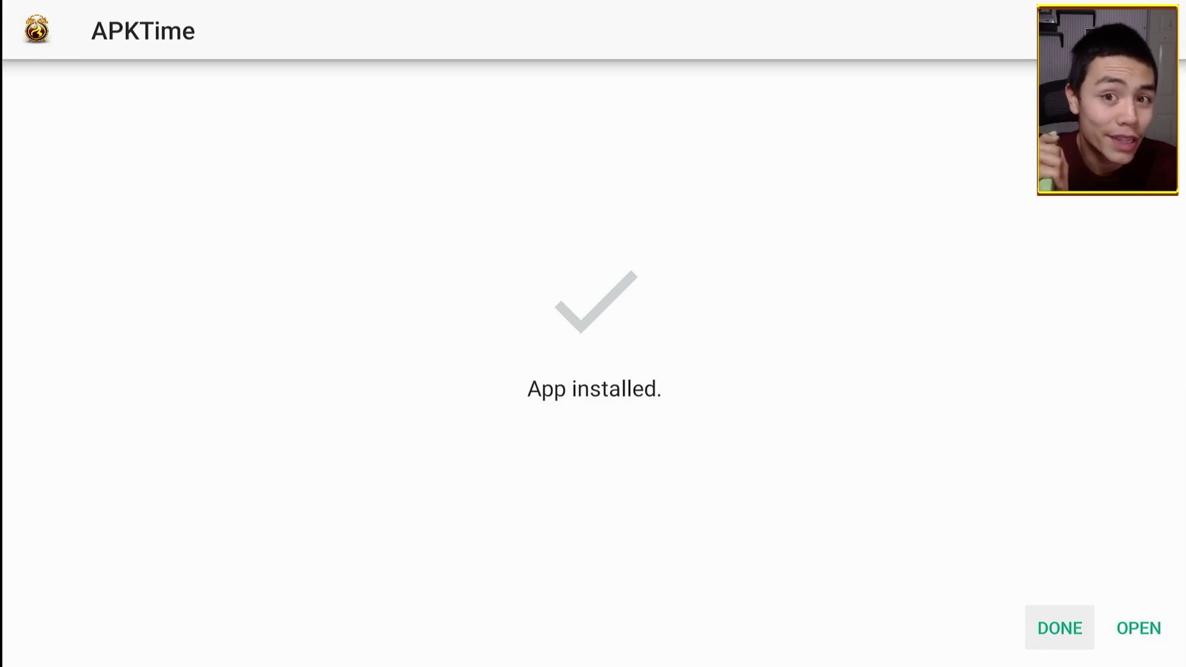
{"action": "key", "text": "Return"}
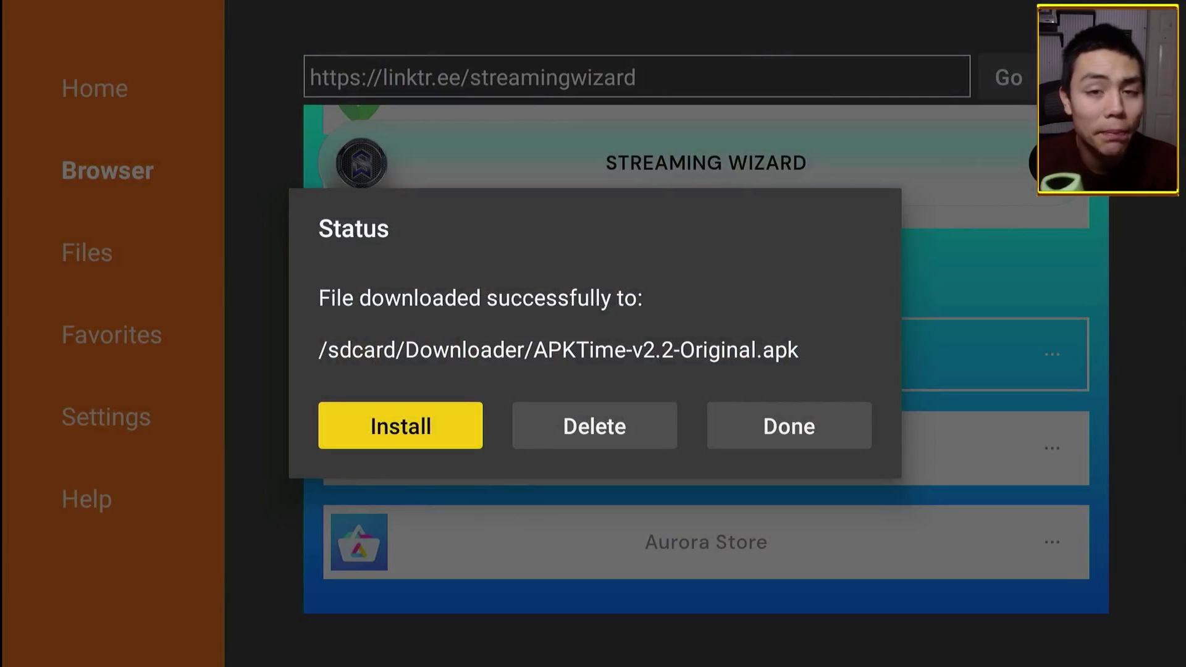
- Delete the downloaded APKTime-v2.2-Original.apk installer file and confirm the deletion
{"action": "key", "text": "Right"}
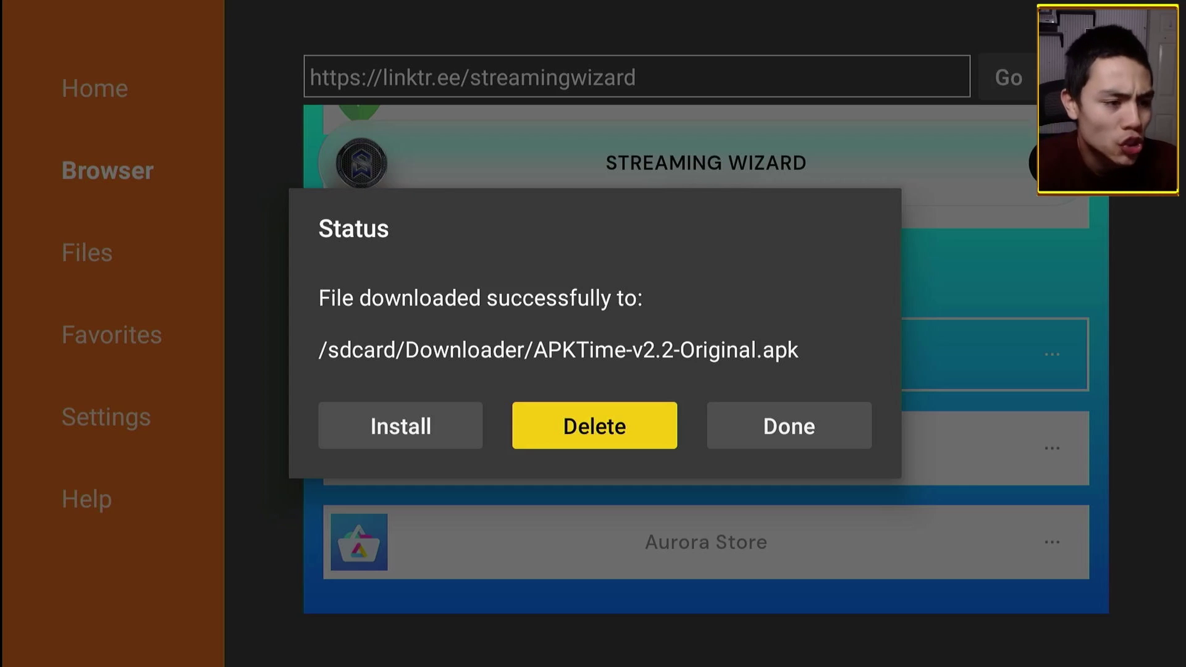
{"action": "key", "text": "Return"}
{"action": "key", "text": "Left"}
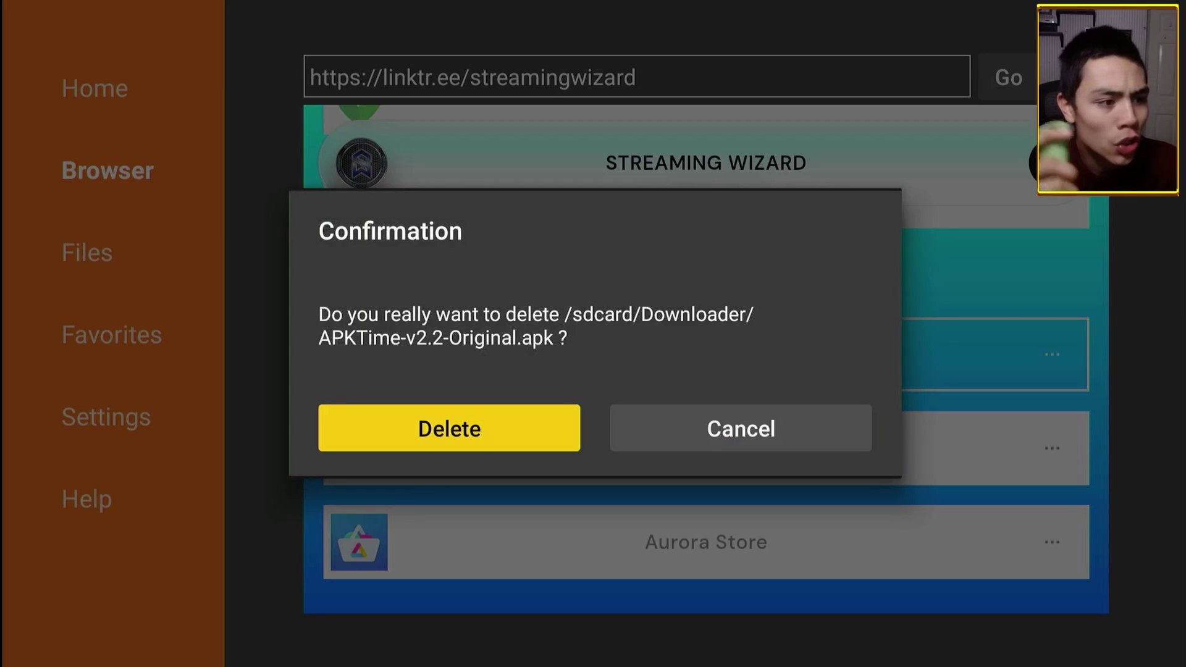
{"action": "key", "text": "Return"}
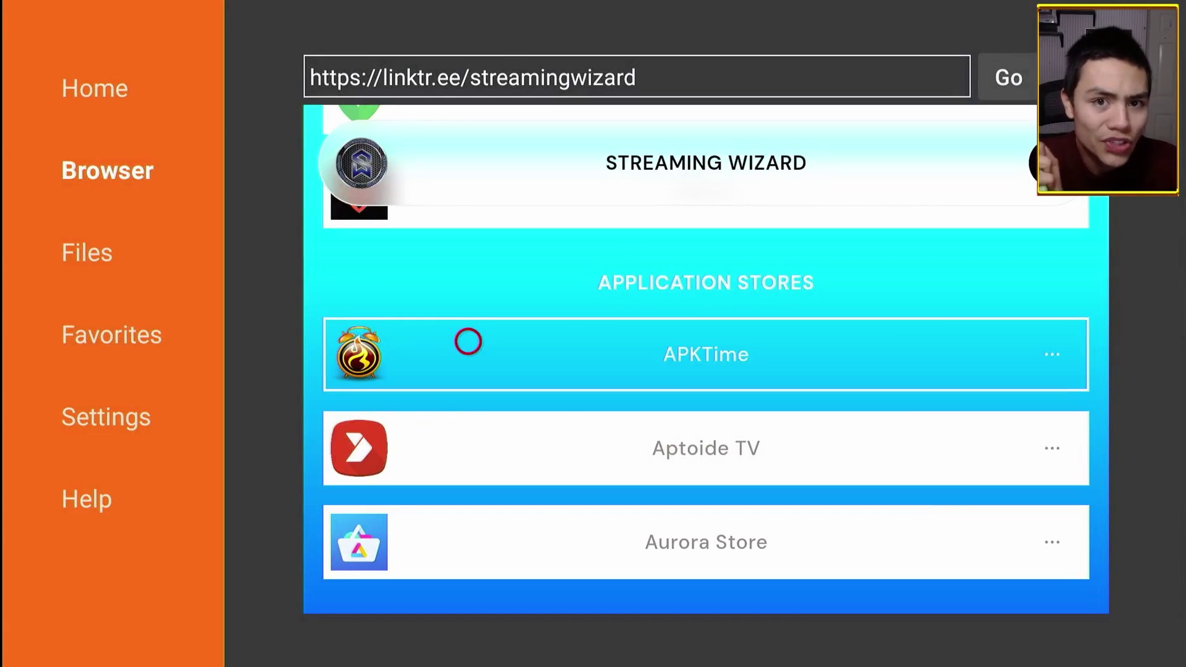
- Return to the home screen and open the Install unknown apps settings in My Fire TV's Developer Options
{"action": "key", "text": "Home"}
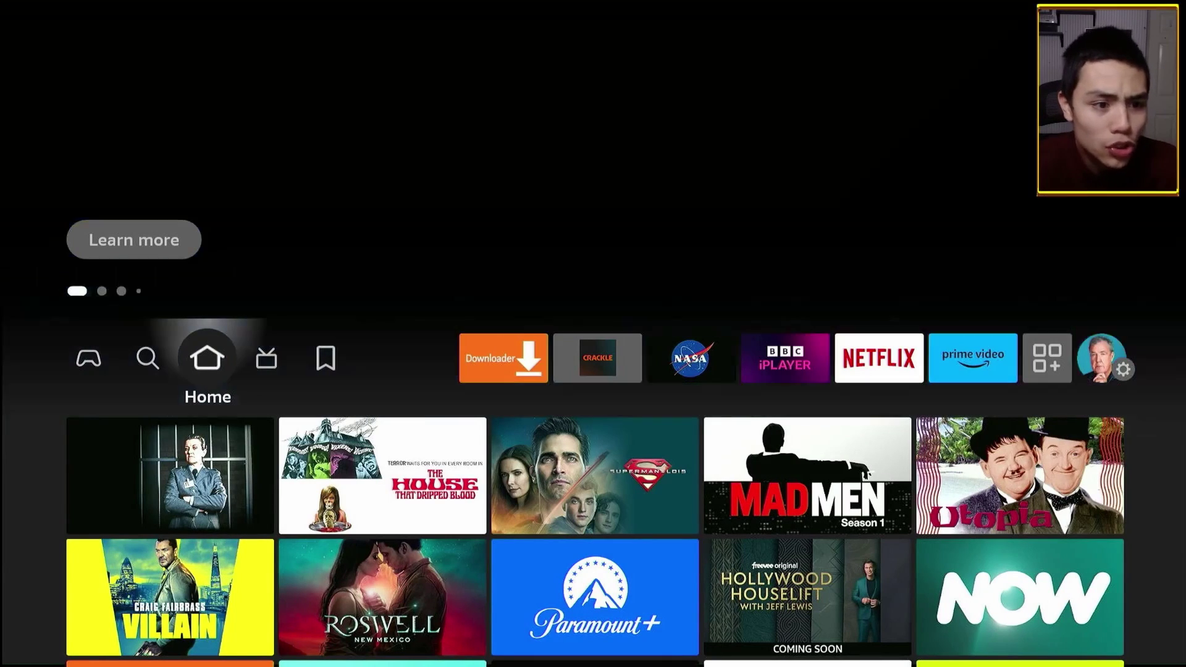
{"action": "key", "text": "Right"}
{"action": "key", "text": "Right"}
{"action": "key", "text": "Right"}
{"action": "key", "text": "Right"}
{"action": "key", "text": "Right"}
{"action": "key", "text": "Right"}
{"action": "key", "text": "Right"}
{"action": "key", "text": "Right"}
{"action": "key", "text": "Right"}
{"action": "key", "text": "Right"}
{"action": "key", "text": "Down"}
{"action": "key", "text": "Down"}
{"action": "key", "text": "Down"}
{"action": "key", "text": "Right"}
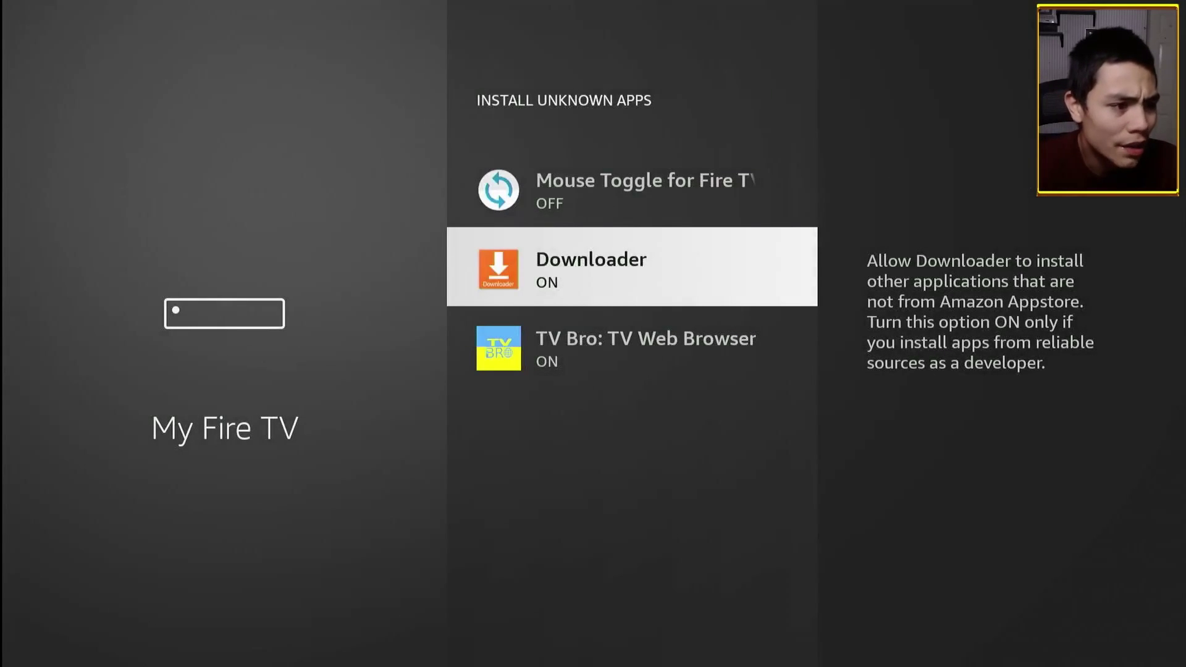
- Reopen Developer Options to refresh the Install unknown apps list and turn the permission on for APKTime
{"action": "key", "text": "Escape"}
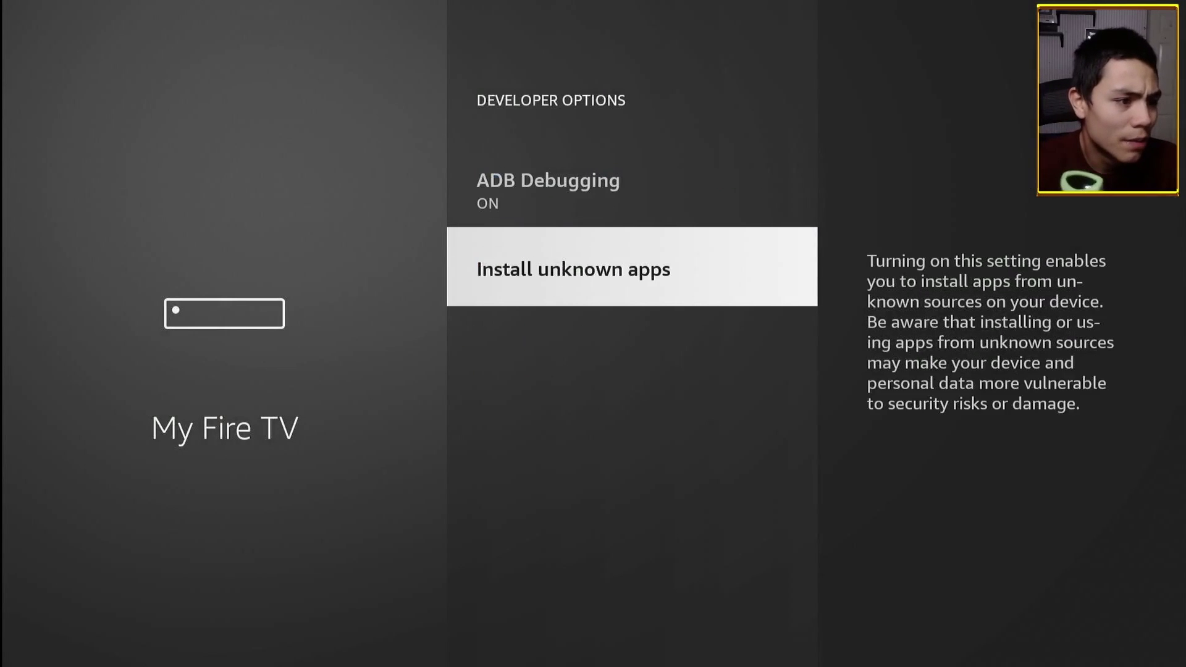
{"action": "key", "text": "Escape"}
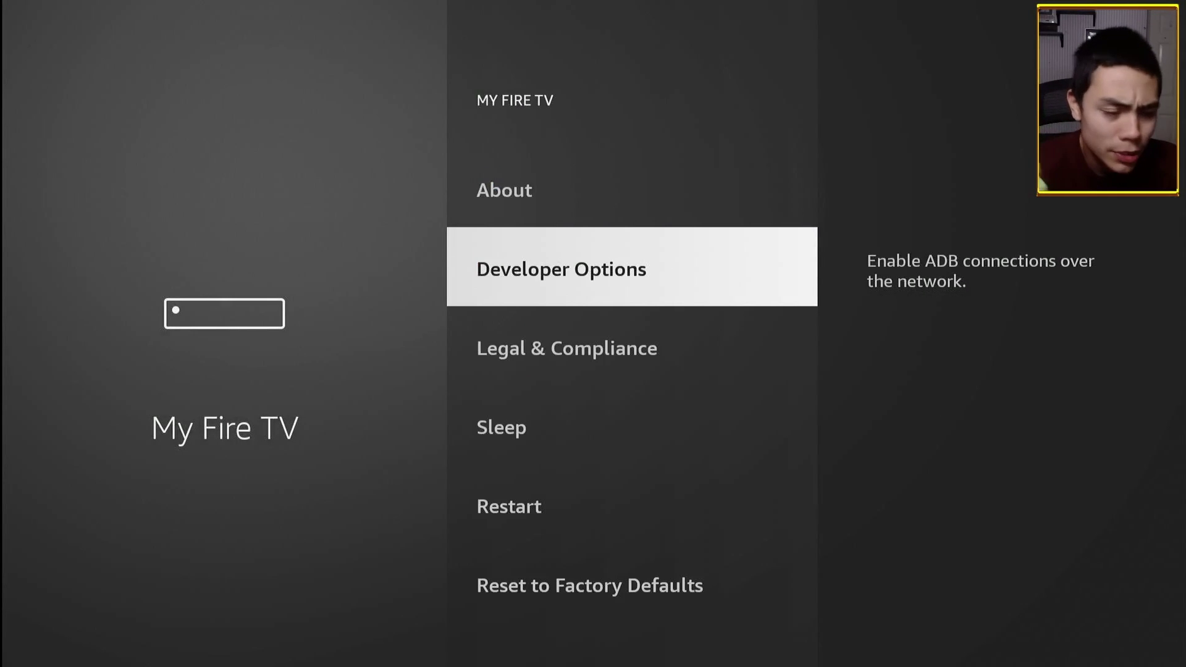
{"action": "key", "text": "Return"}
{"action": "key", "text": "Down"}
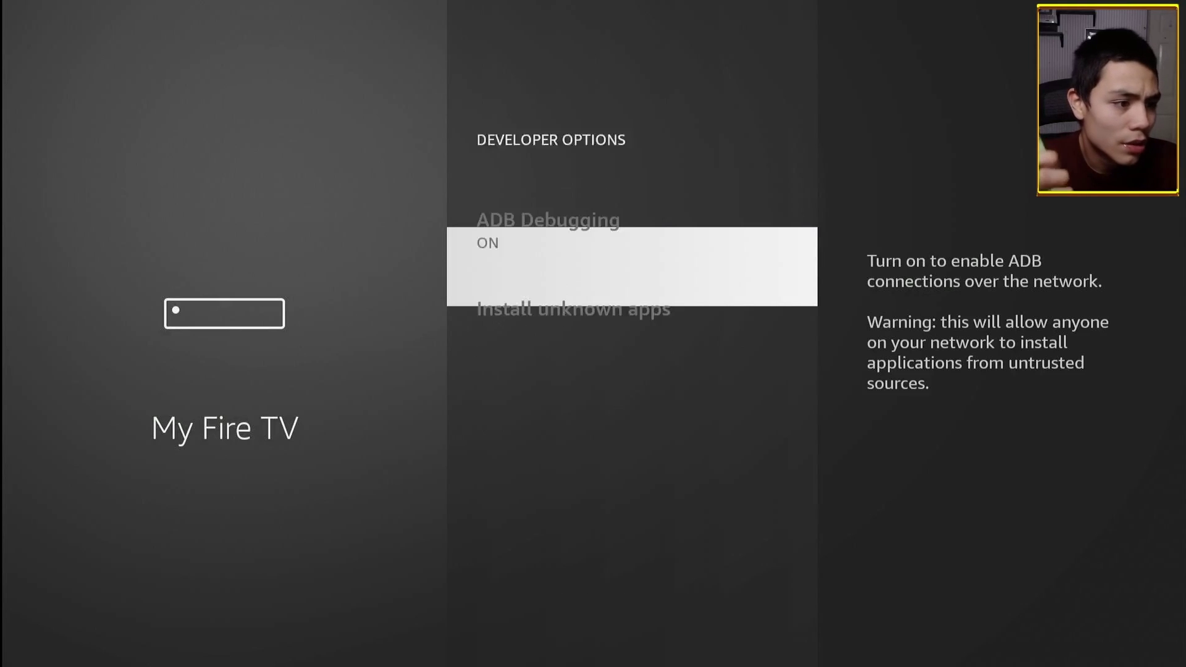
{"action": "key", "text": "Return"}
{"action": "key", "text": "Down"}
{"action": "key", "text": "Down"}
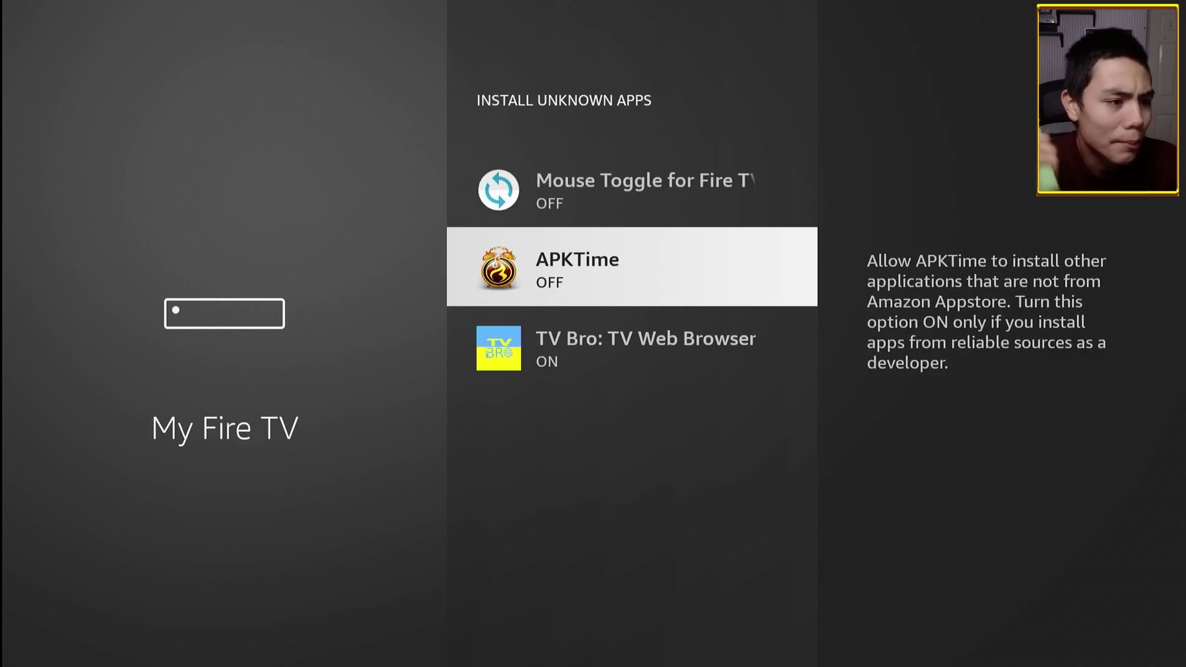
{"action": "key", "text": "Return"}
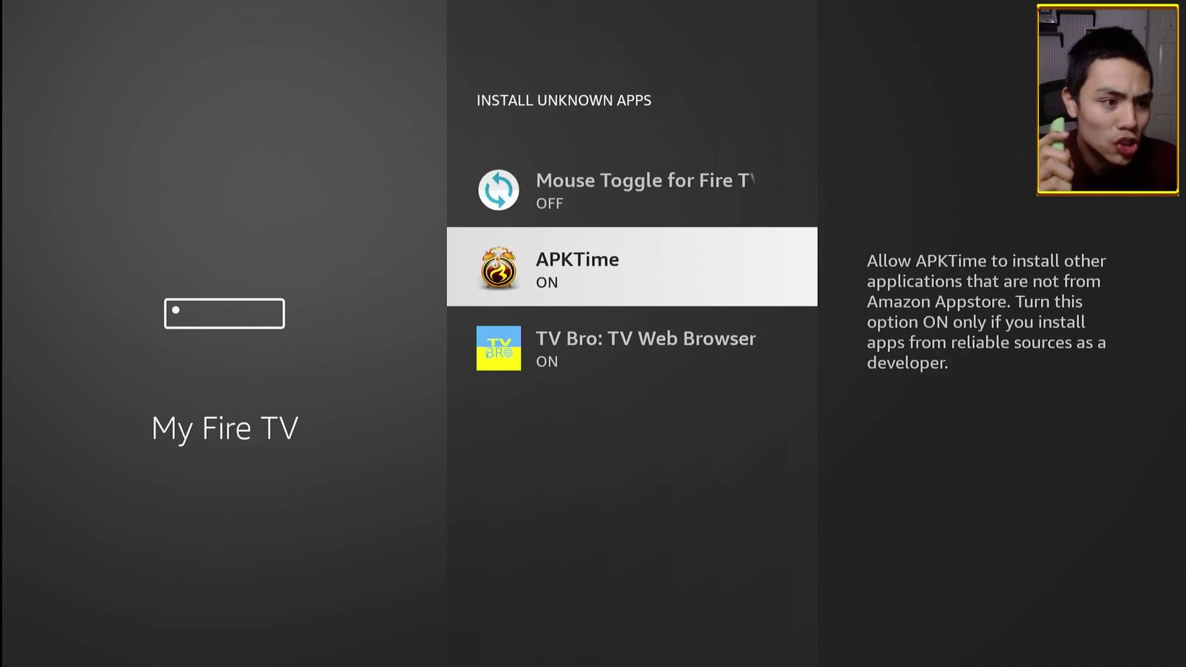
- Return to the home screen and open the full My Apps list
{"action": "key", "text": "Home"}
{"action": "key", "text": "Right"}
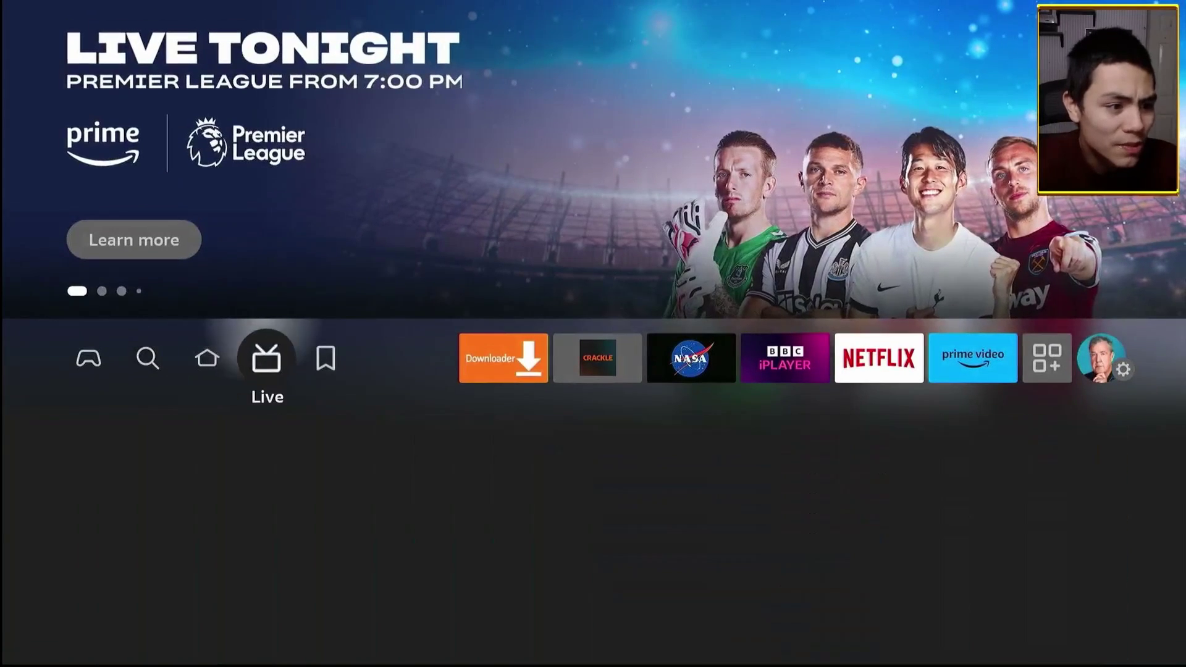
{"action": "key", "text": "Right"}
{"action": "key", "text": "Right"}
{"action": "key", "text": "Right"}
{"action": "key", "text": "Right"}
{"action": "key", "text": "Right"}
{"action": "key", "text": "Right"}
{"action": "key", "text": "Right"}
{"action": "key", "text": "Right"}
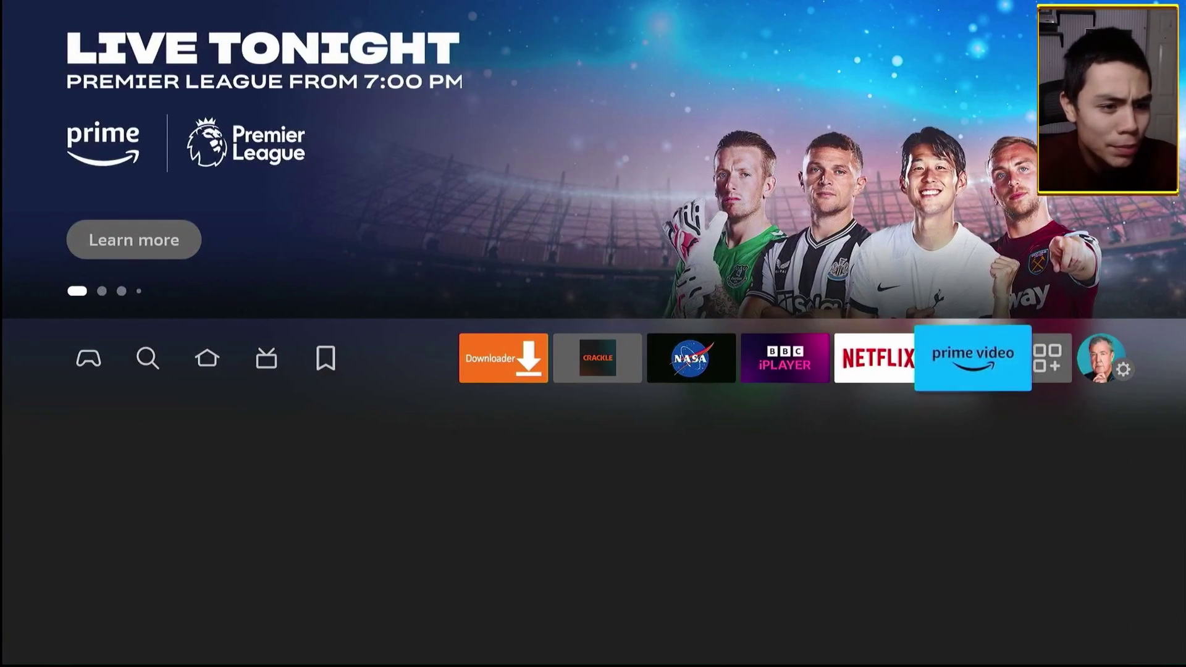
{"action": "key", "text": "Down"}
{"action": "key", "text": "Down"}
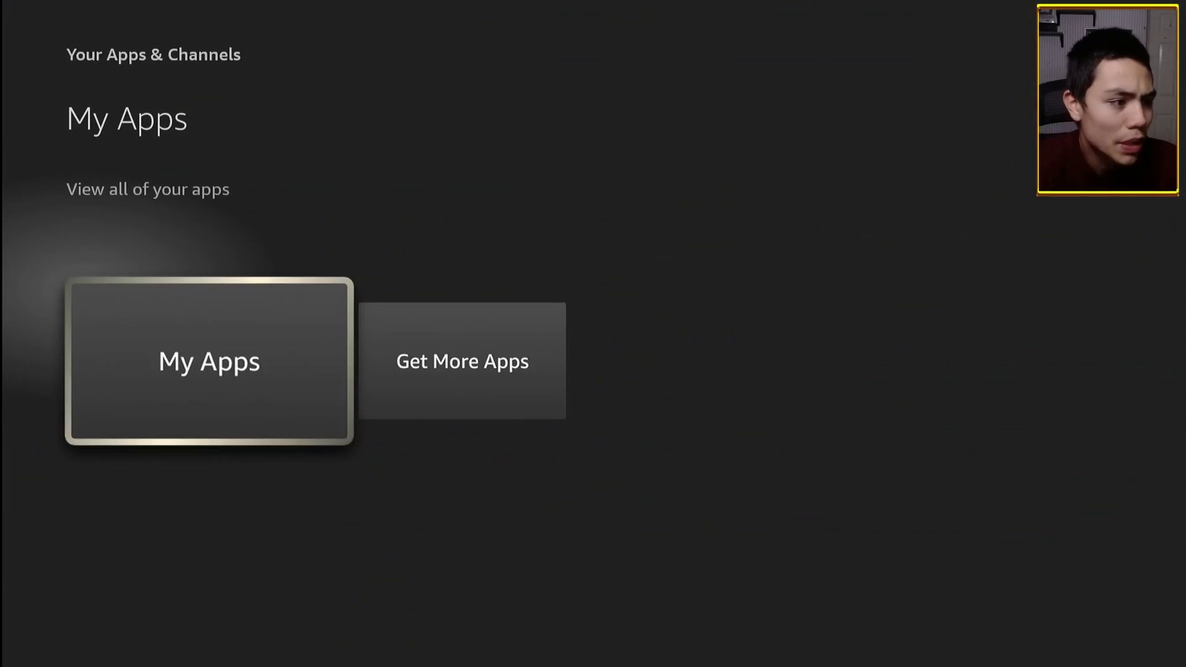
{"action": "key", "text": "Return"}
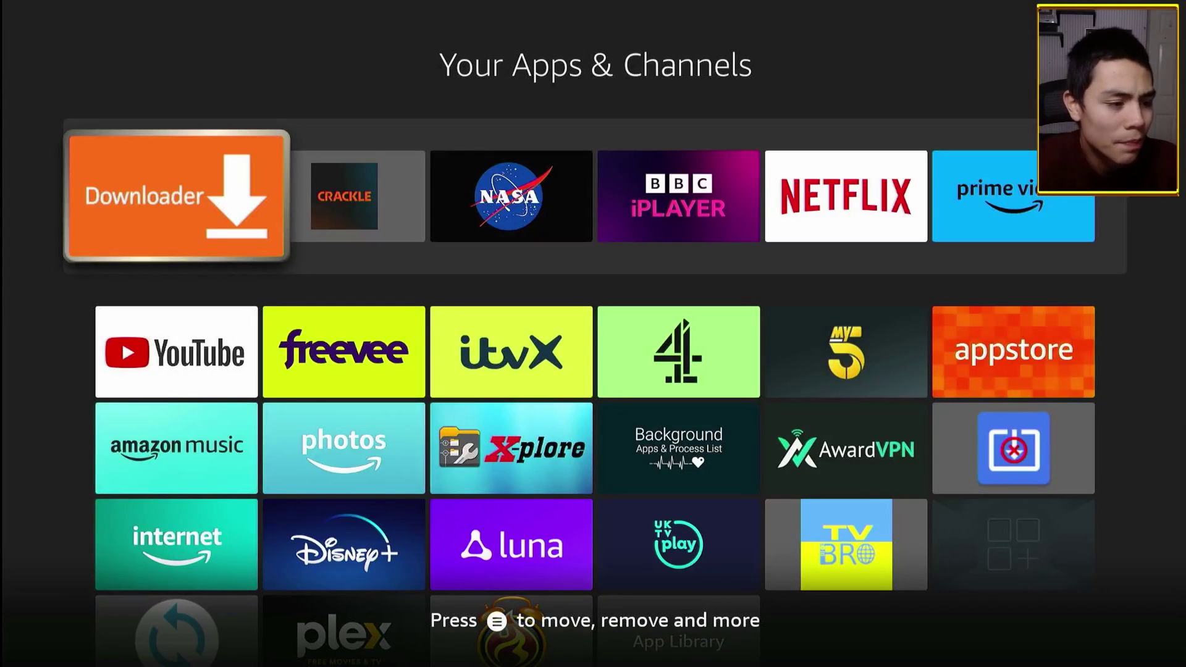
- Launch APKTime from the last row of Your Apps & Channels
{"action": "key", "text": "Down"}
{"action": "key", "text": "Down"}
{"action": "key", "text": "Down"}
{"action": "key", "text": "Down"}
{"action": "key", "text": "Right"}
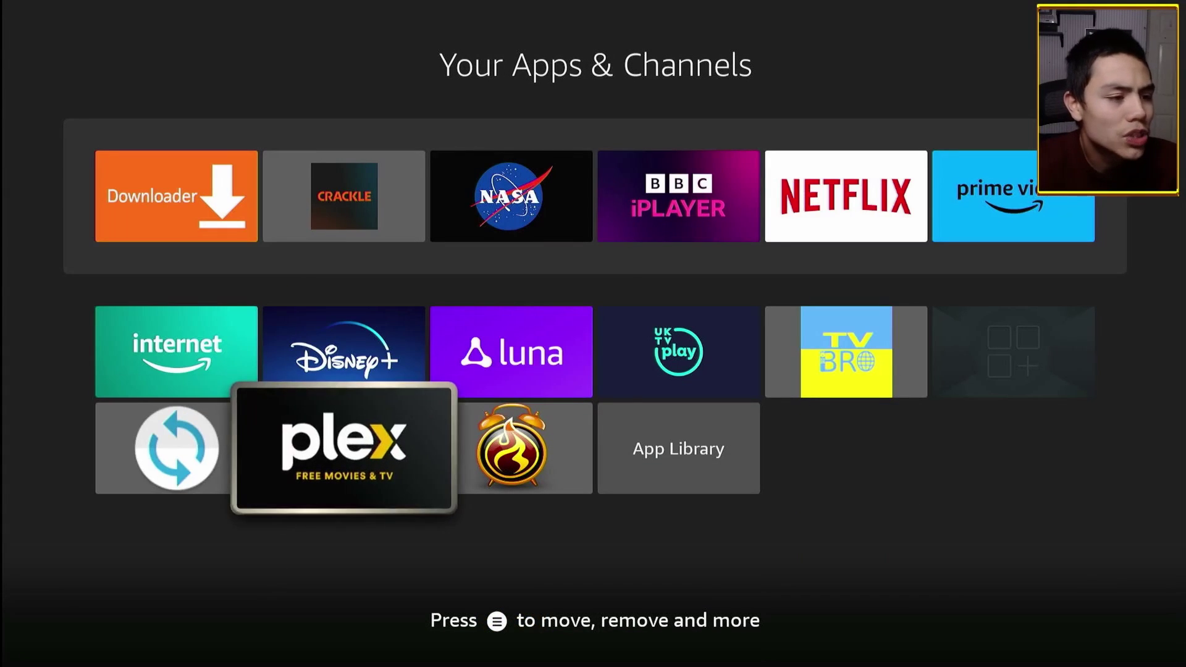
{"action": "key", "text": "Right"}
{"action": "key", "text": "Return"}
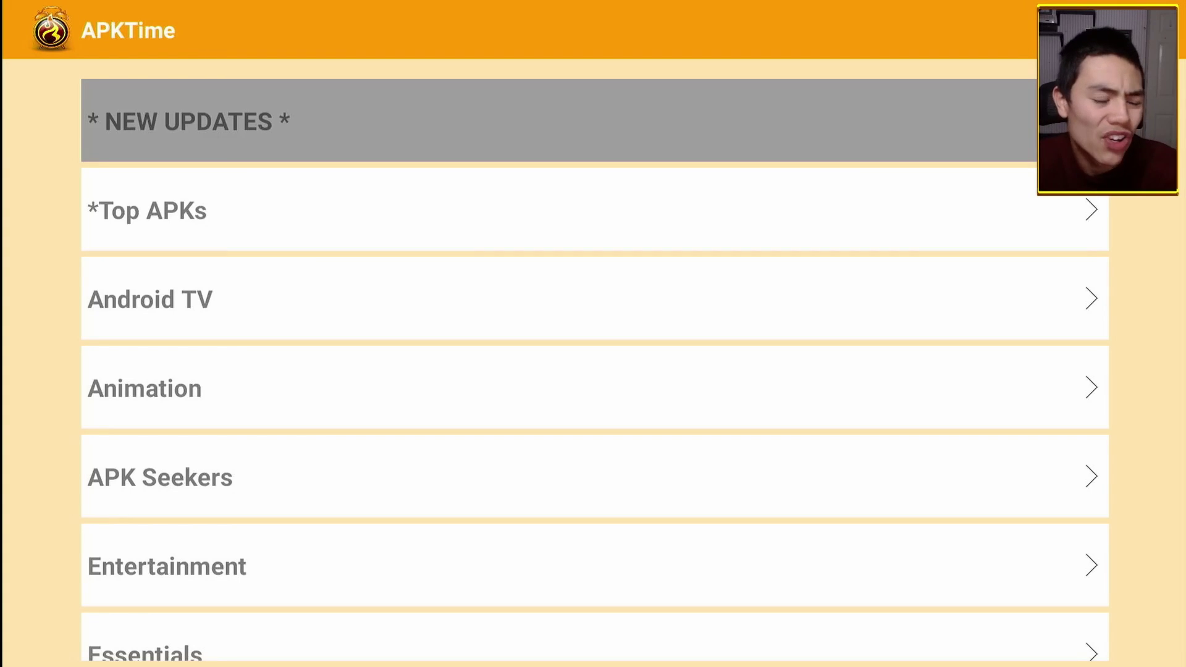
- Examine APKTime's app categories from New Updates down to the end of the list
{"action": "key", "text": "Down"}
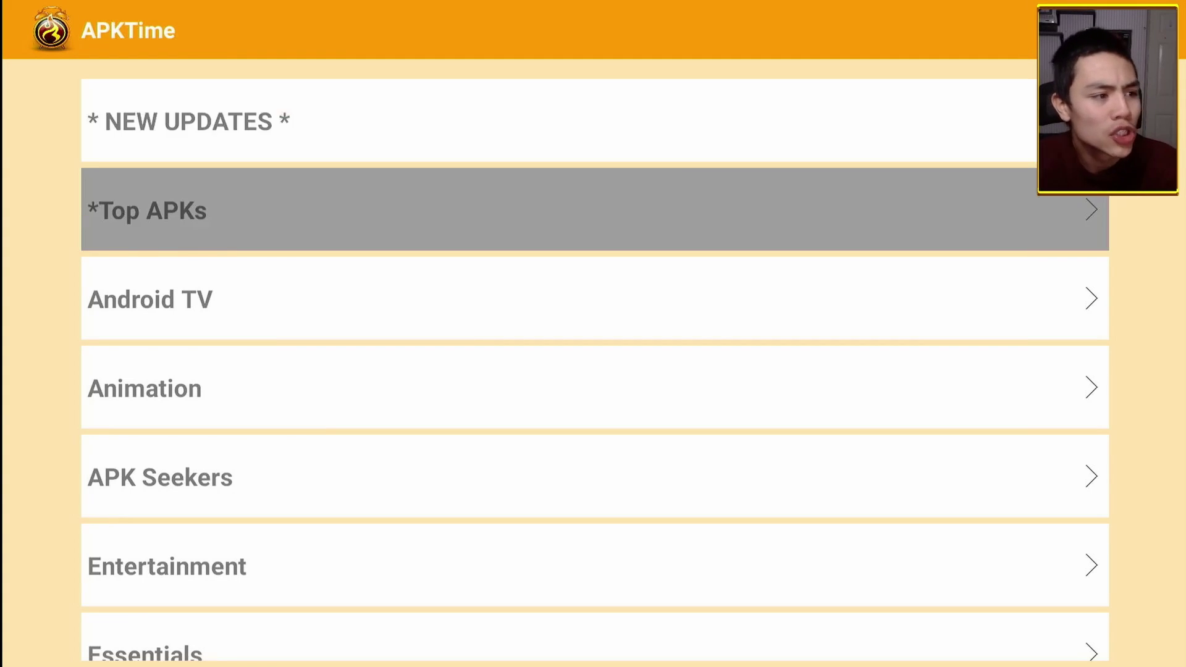
{"action": "key", "text": "Down"}
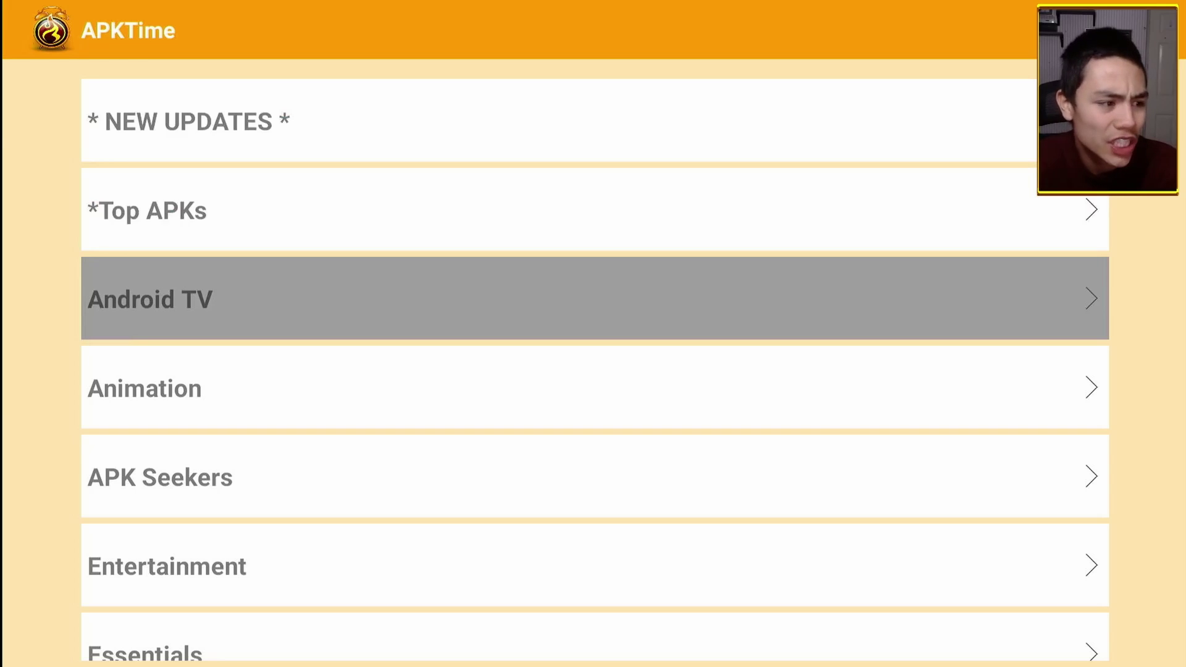
{"action": "key", "text": "Down"}
{"action": "key", "text": "Down"}
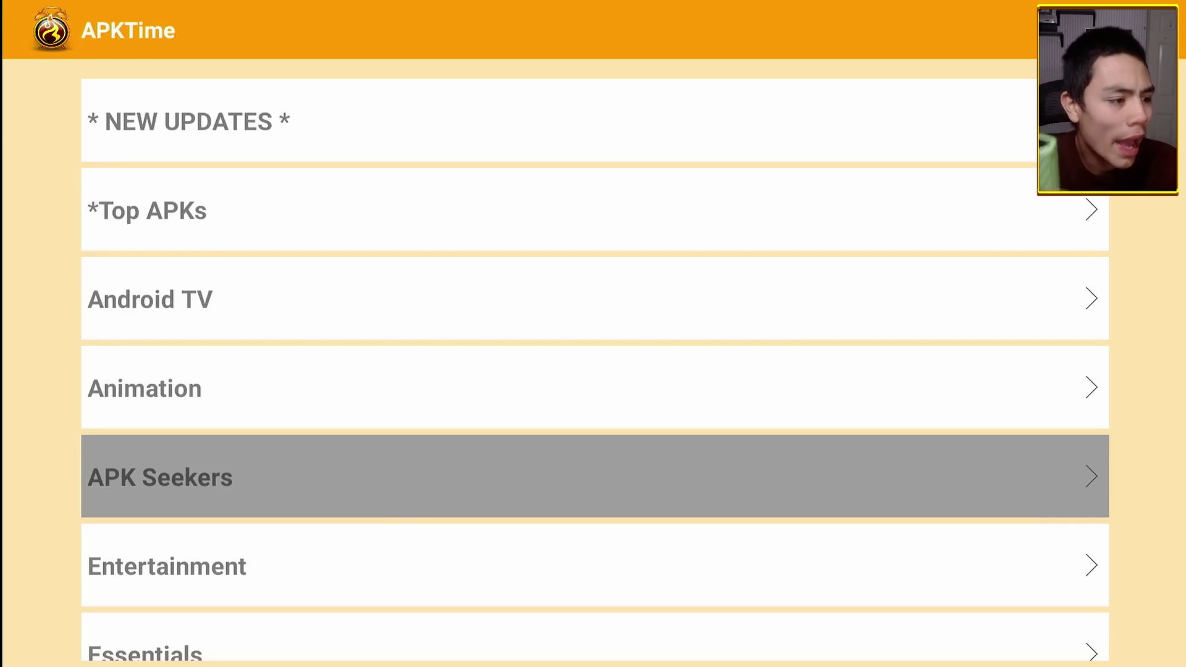
{"action": "key", "text": "Down"}
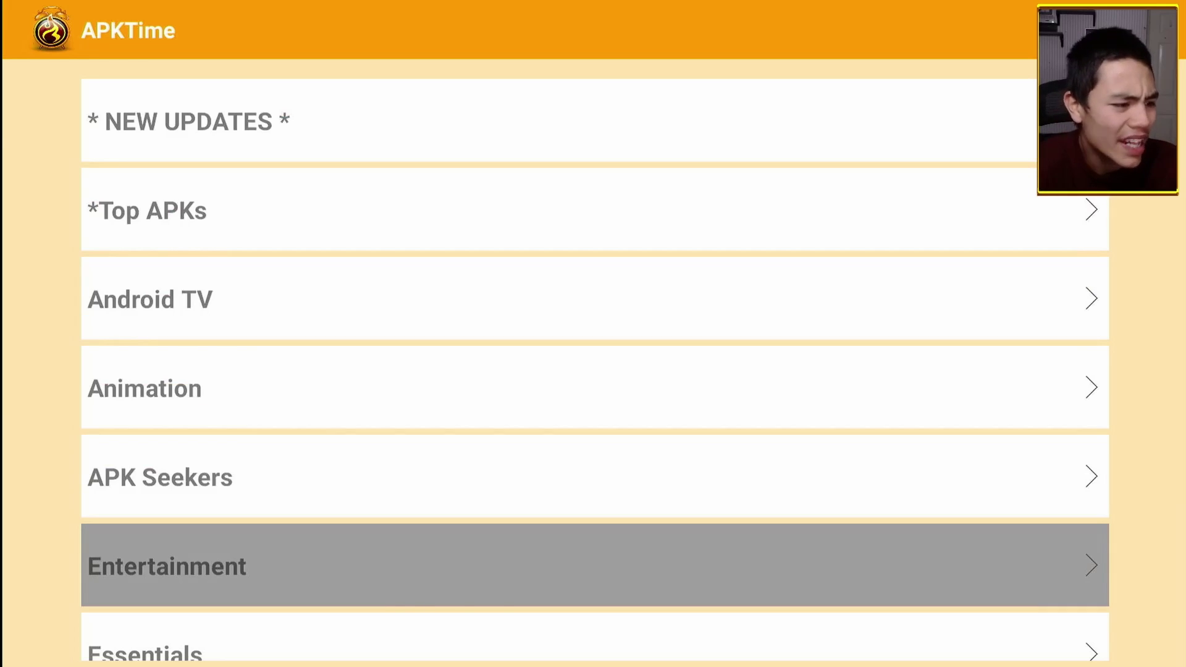
{"action": "key", "text": "Down"}
{"action": "key", "text": "Down"}
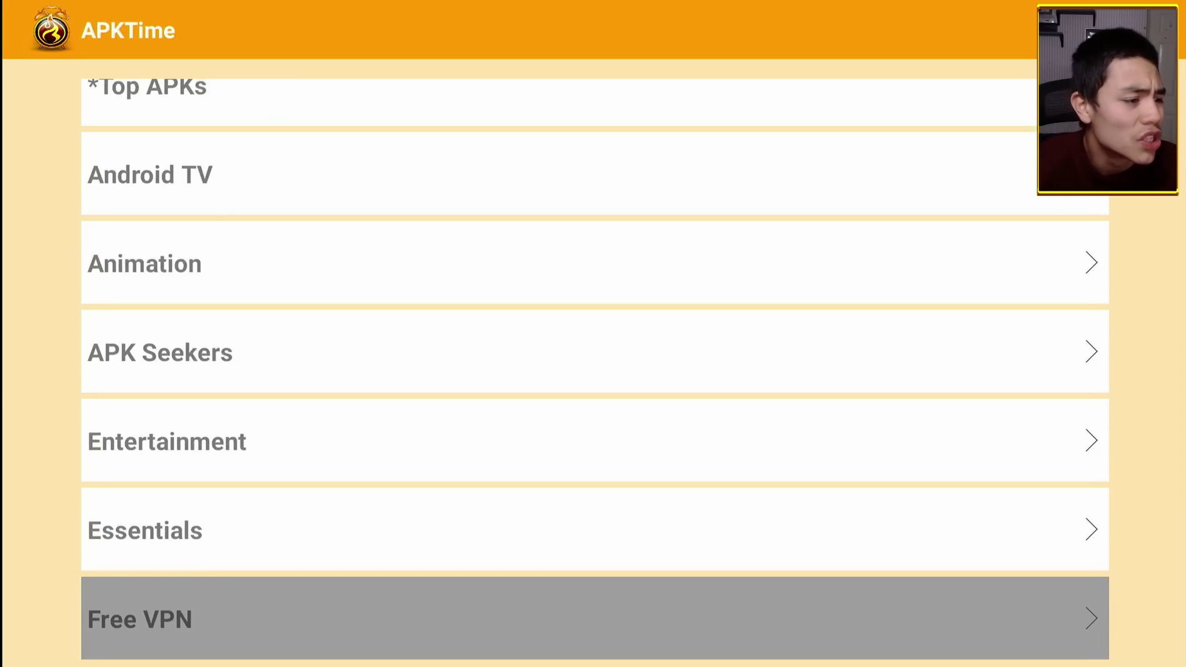
{"action": "key", "text": "Down"}
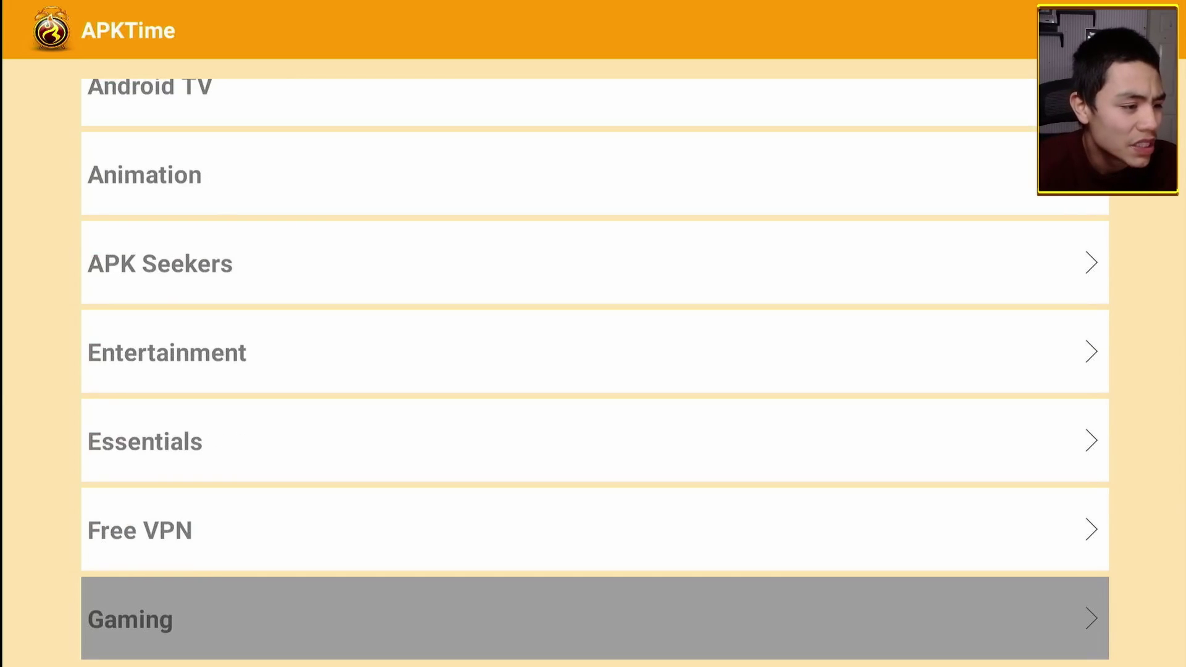
{"action": "key", "text": "Down"}
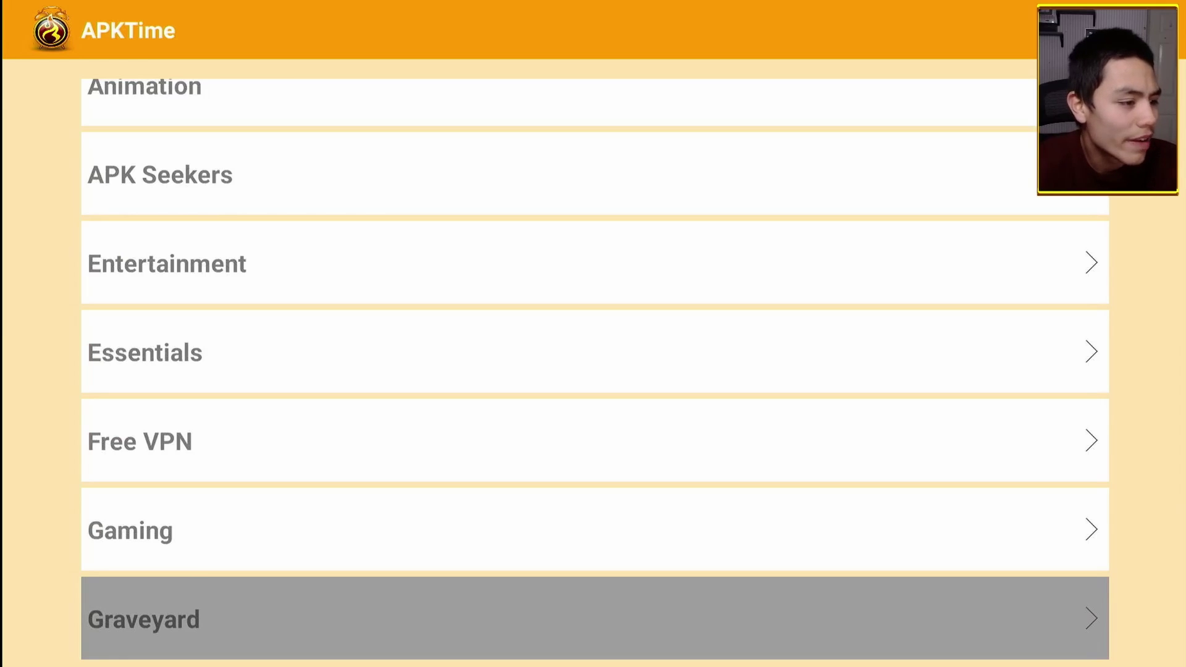
{"action": "key", "text": "Down"}
{"action": "key", "text": "Down"}
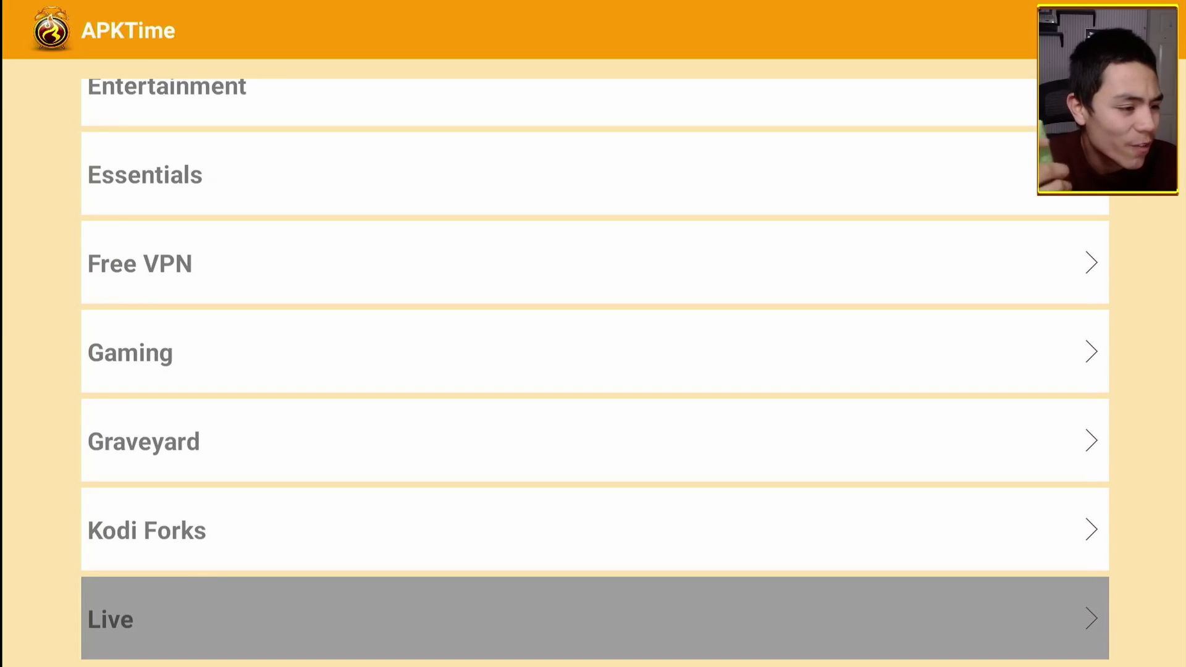
{"action": "key", "text": "Down"}
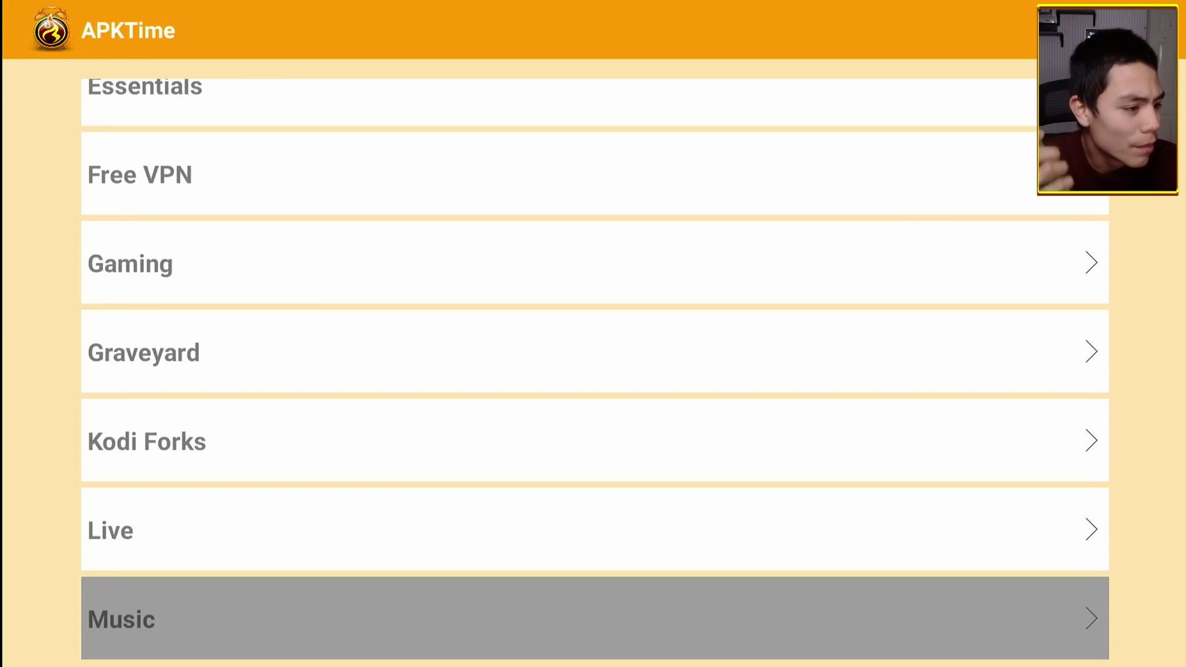
{"action": "key", "text": "Down"}
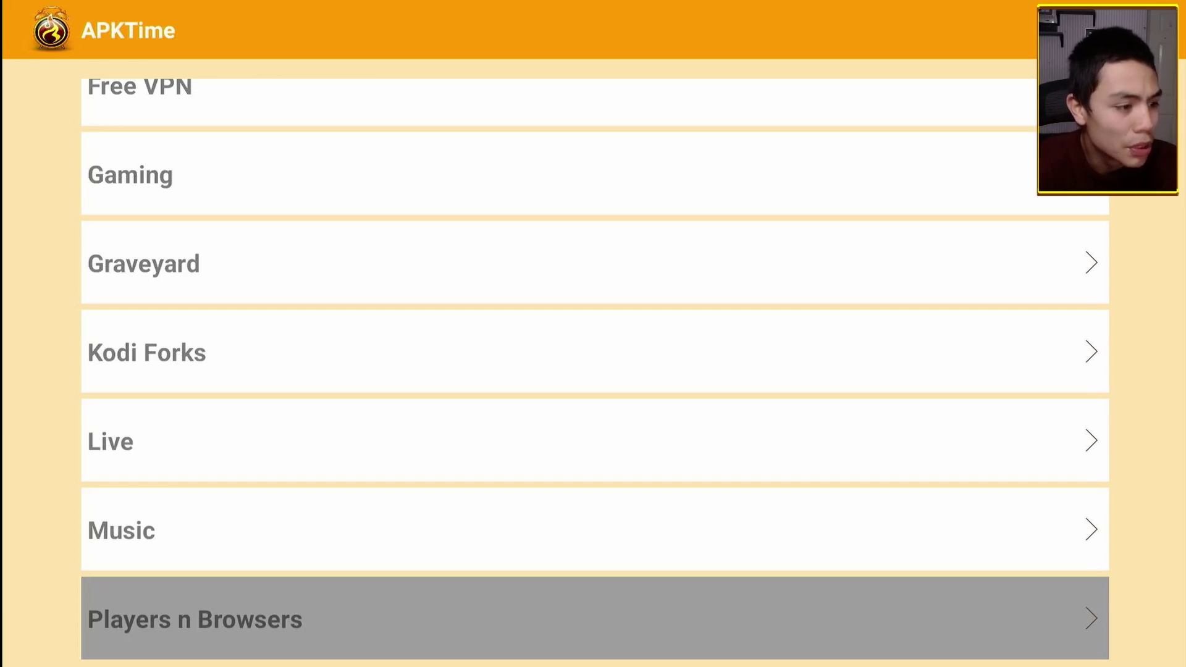
{"action": "key", "text": "Down"}
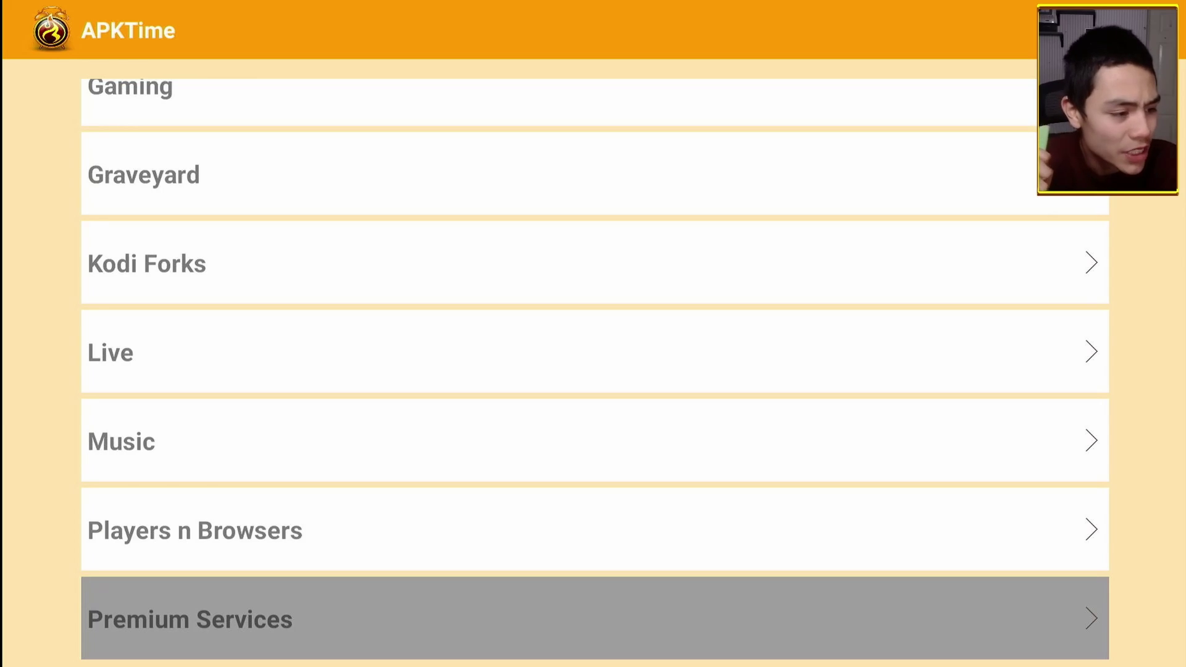
{"action": "key", "text": "Down"}
{"action": "key", "text": "Down"}
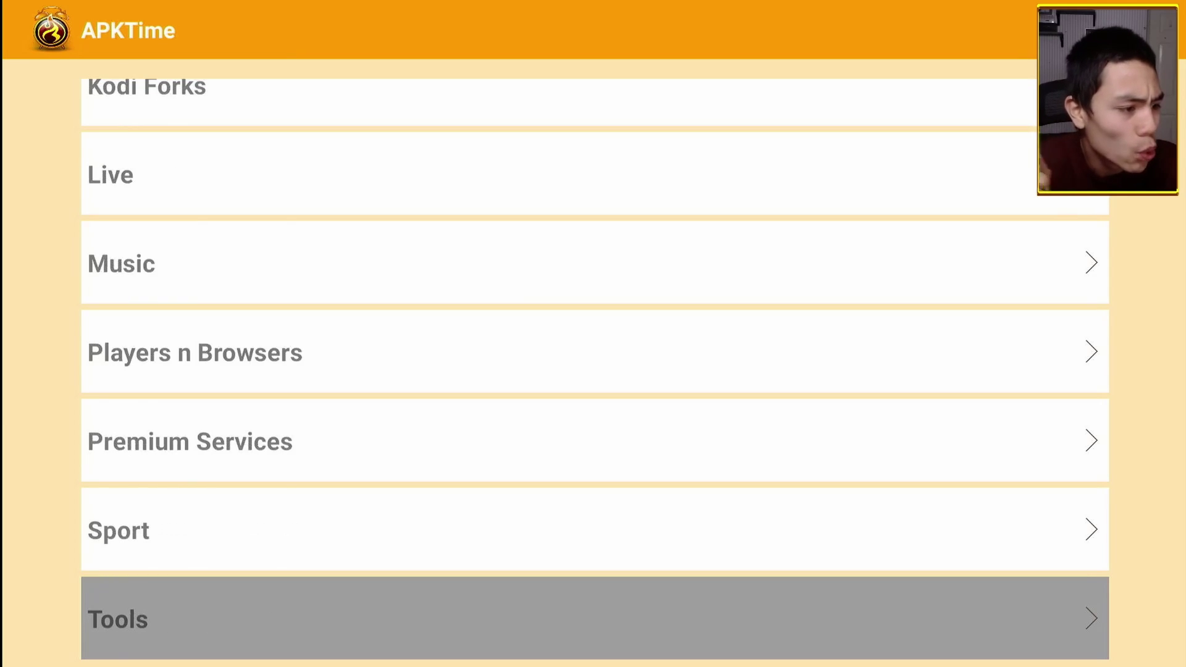
{"action": "key", "text": "Down"}
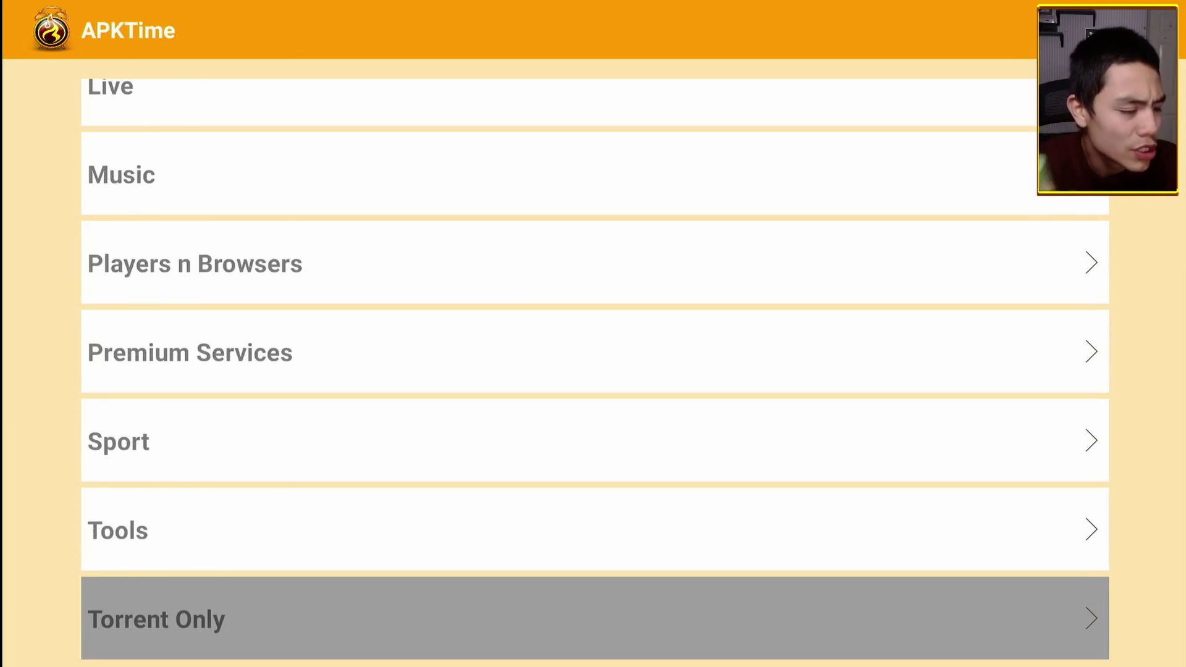
{"action": "key", "text": "Down"}
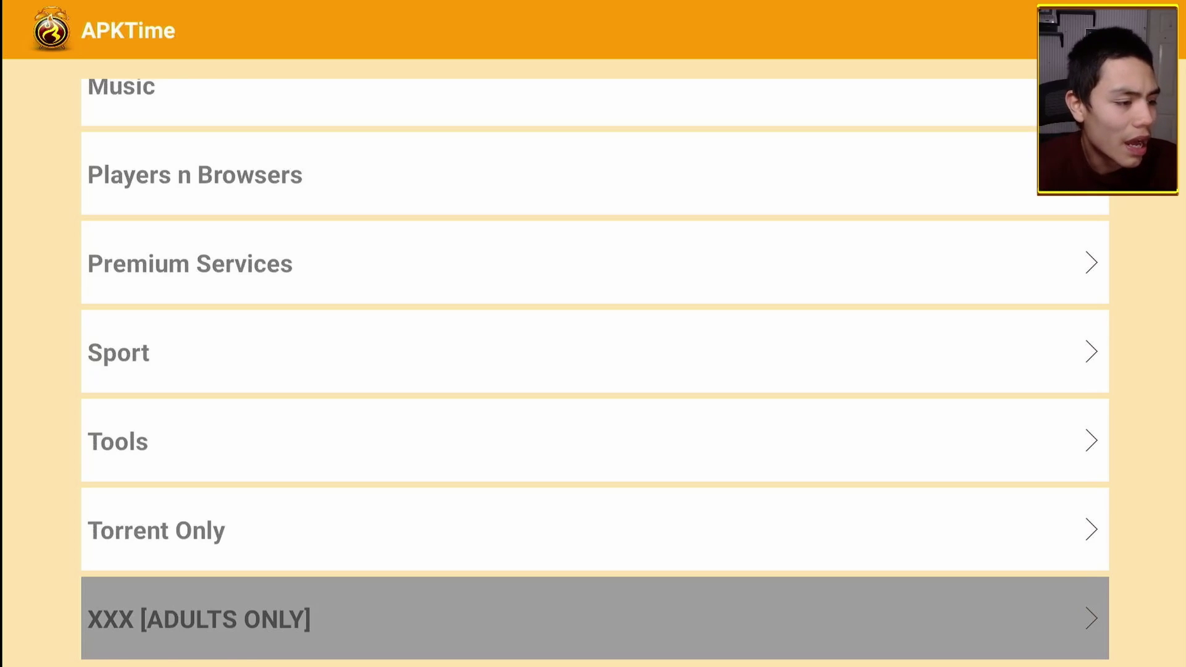
- Go back up the category list and view the Top APKs and Entertainment categories
{"action": "key", "text": "Up"}
{"action": "key", "text": "Up"}
{"action": "key", "text": "Up"}
{"action": "key", "text": "Up"}
{"action": "key", "text": "Up"}
{"action": "key", "text": "Up"}
{"action": "key", "text": "Up"}
{"action": "key", "text": "Up"}
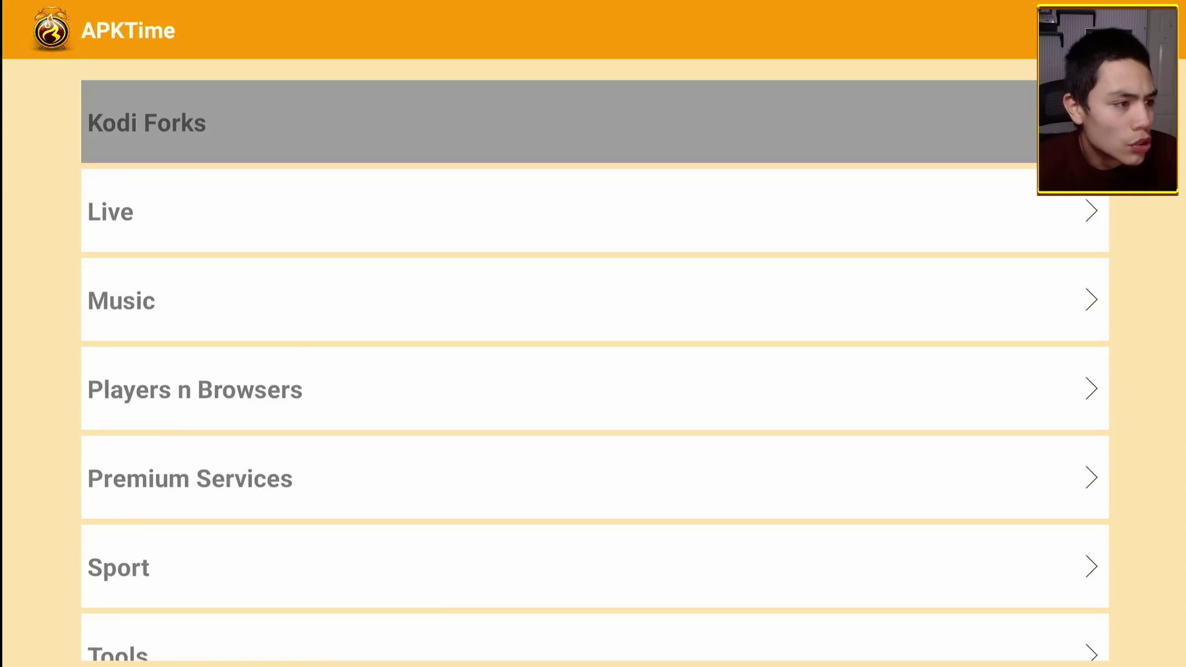
{"action": "key", "text": "Up"}
{"action": "key", "text": "Up"}
{"action": "key", "text": "Up"}
{"action": "key", "text": "Up"}
{"action": "key", "text": "Up"}
{"action": "key", "text": "Up"}
{"action": "key", "text": "Up"}
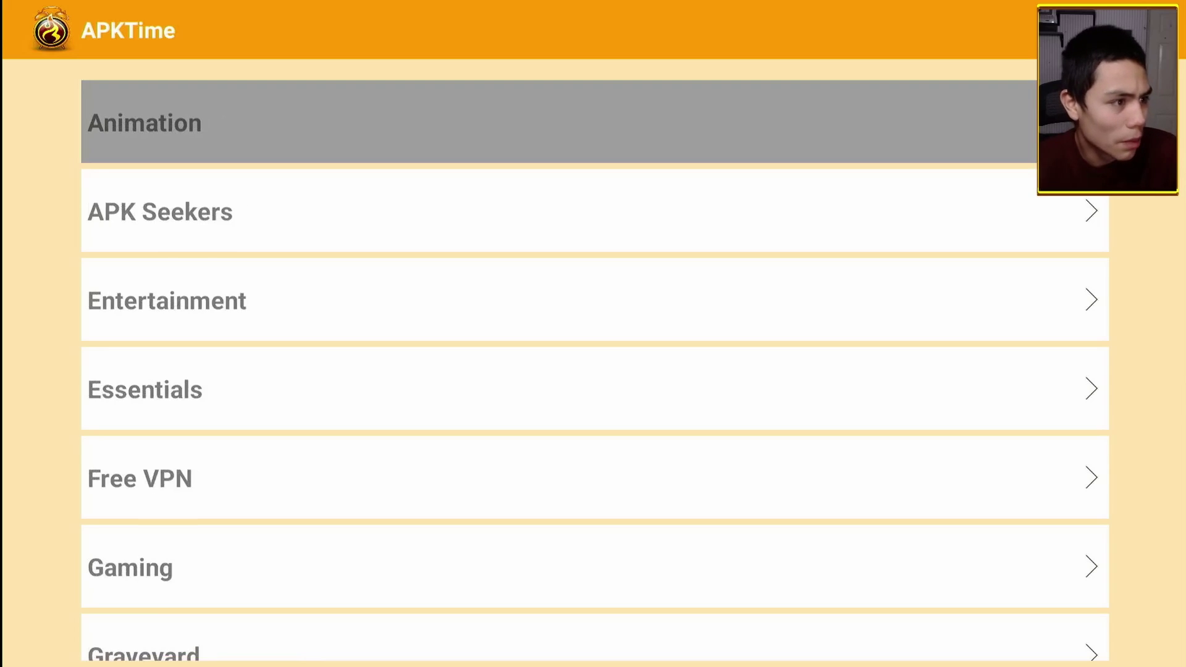
{"action": "key", "text": "Up"}
{"action": "key", "text": "Up"}
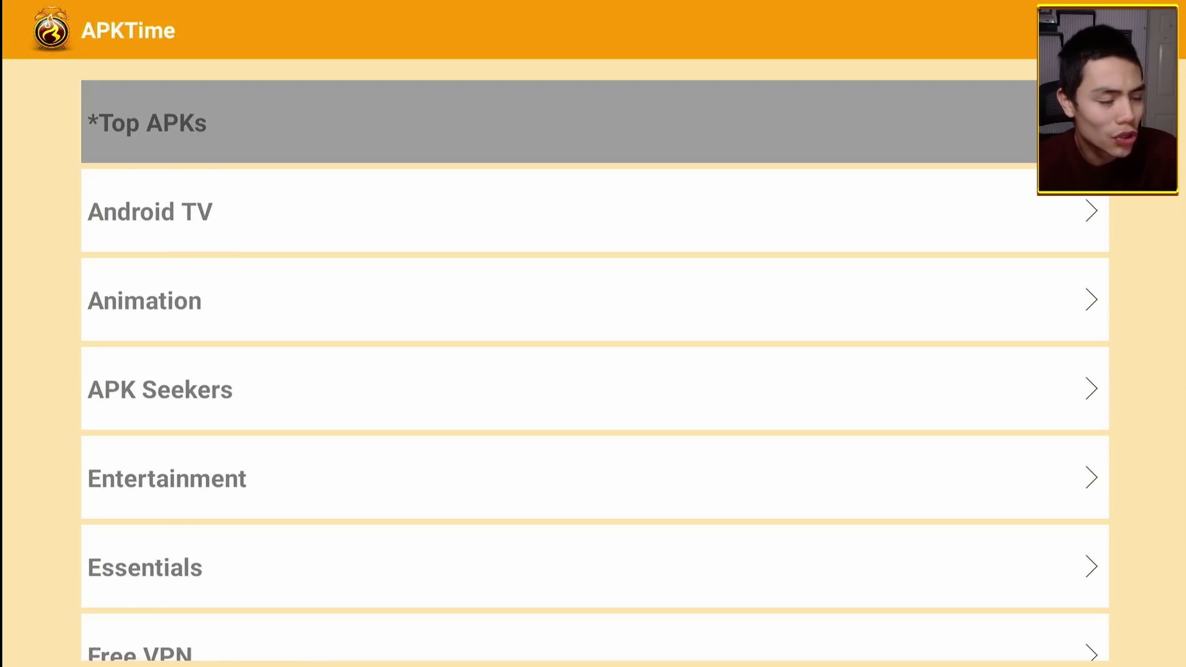
{"action": "key", "text": "Return"}
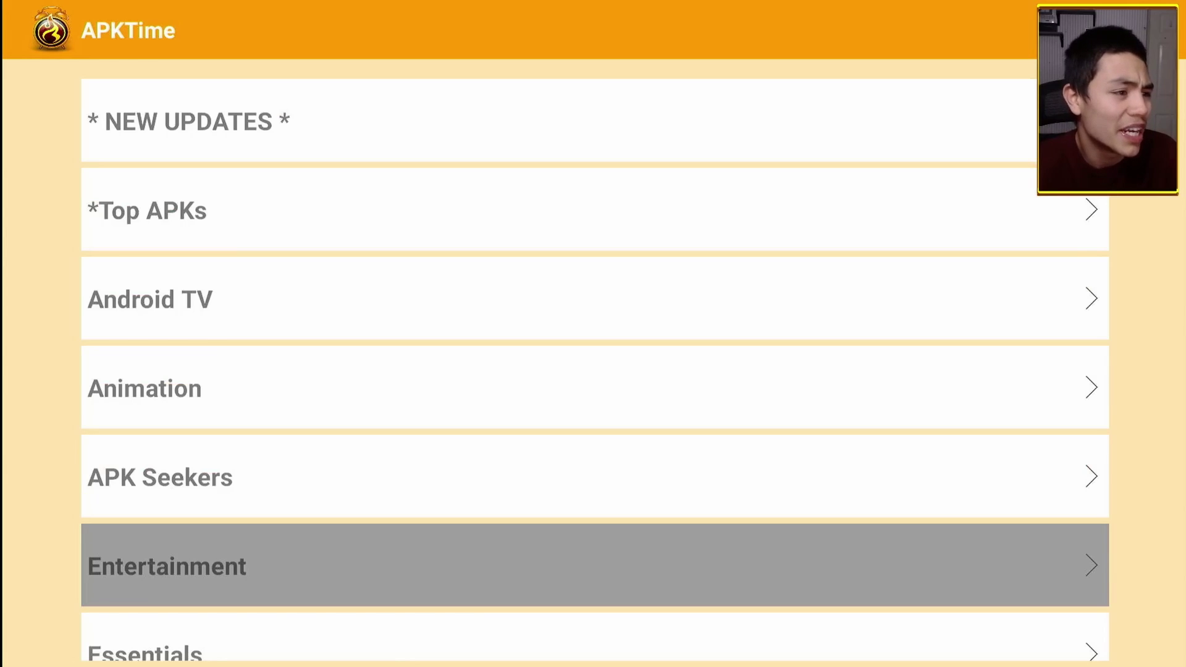
{"action": "key", "text": "Return"}
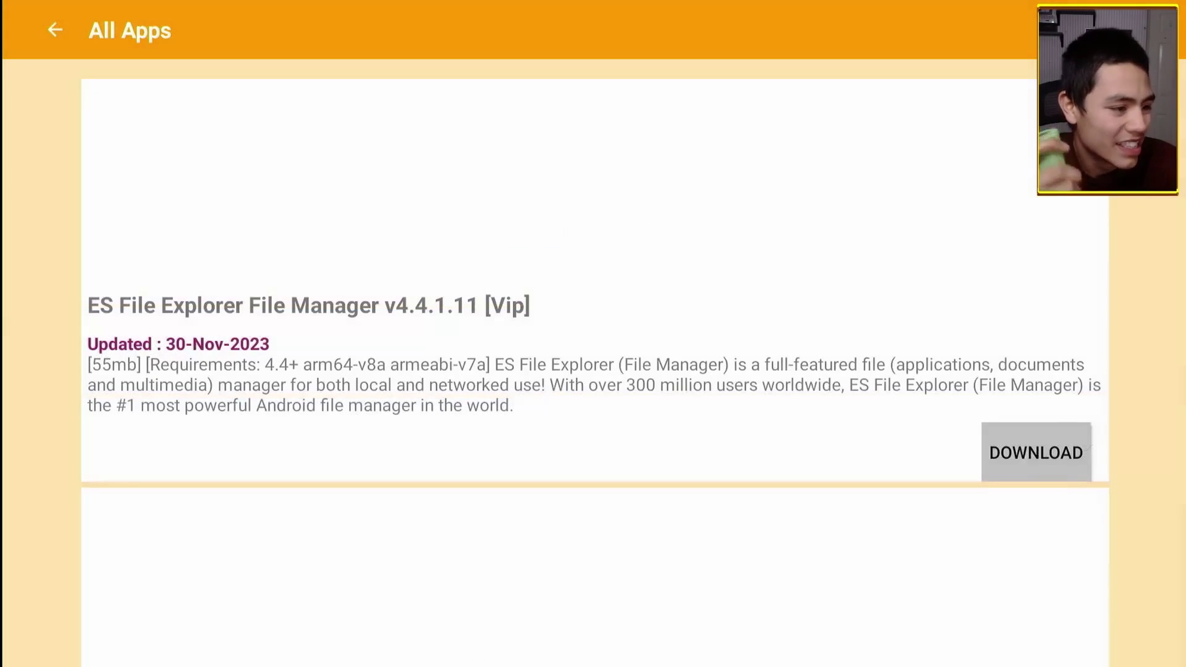
- Download ES File Explorer File Manager v4.4.1.11 [Vip] and allow APKTime to access photos, media and files
{"action": "key", "text": "Down"}
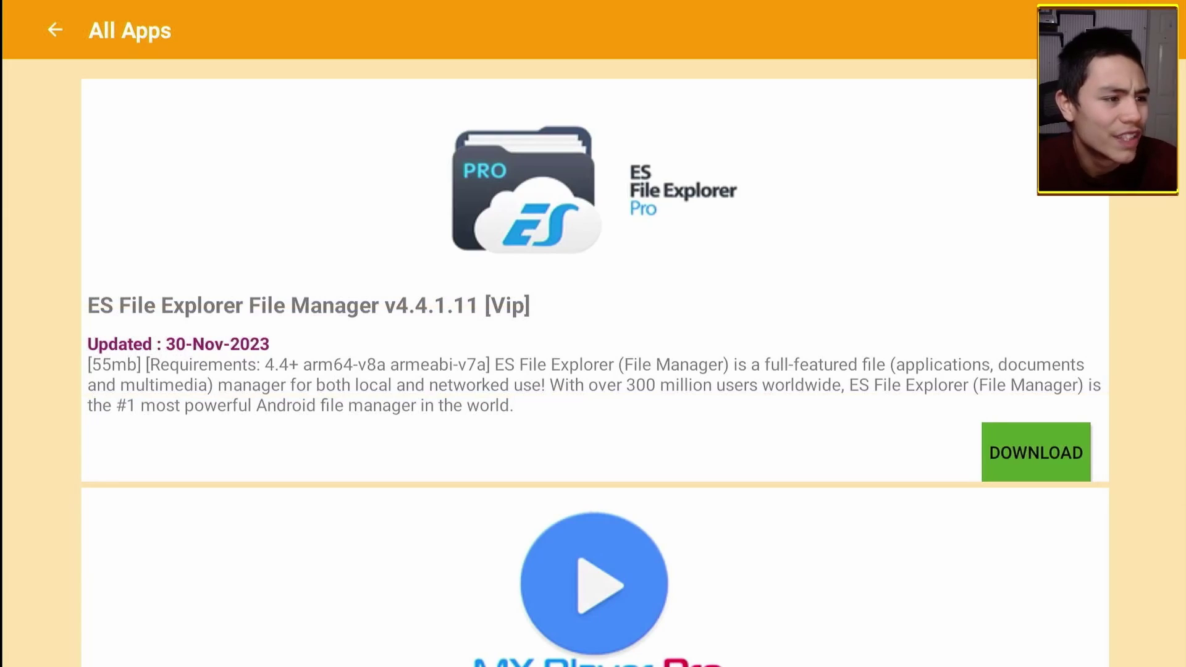
{"action": "key", "text": "Down"}
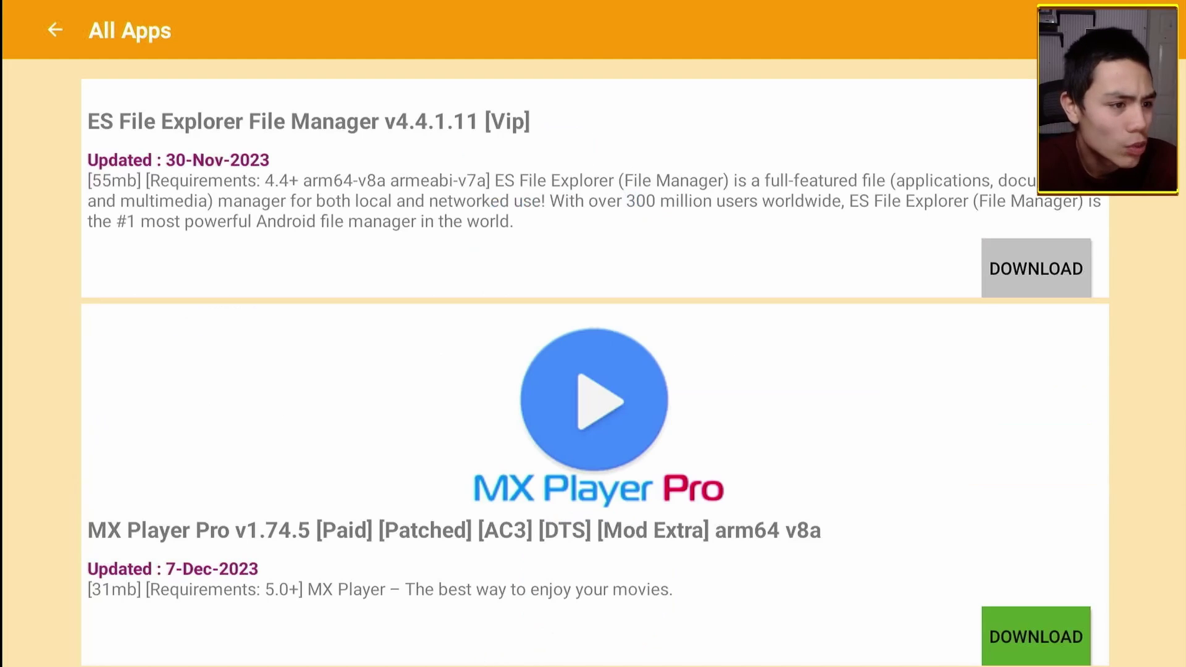
{"action": "key", "text": "Up"}
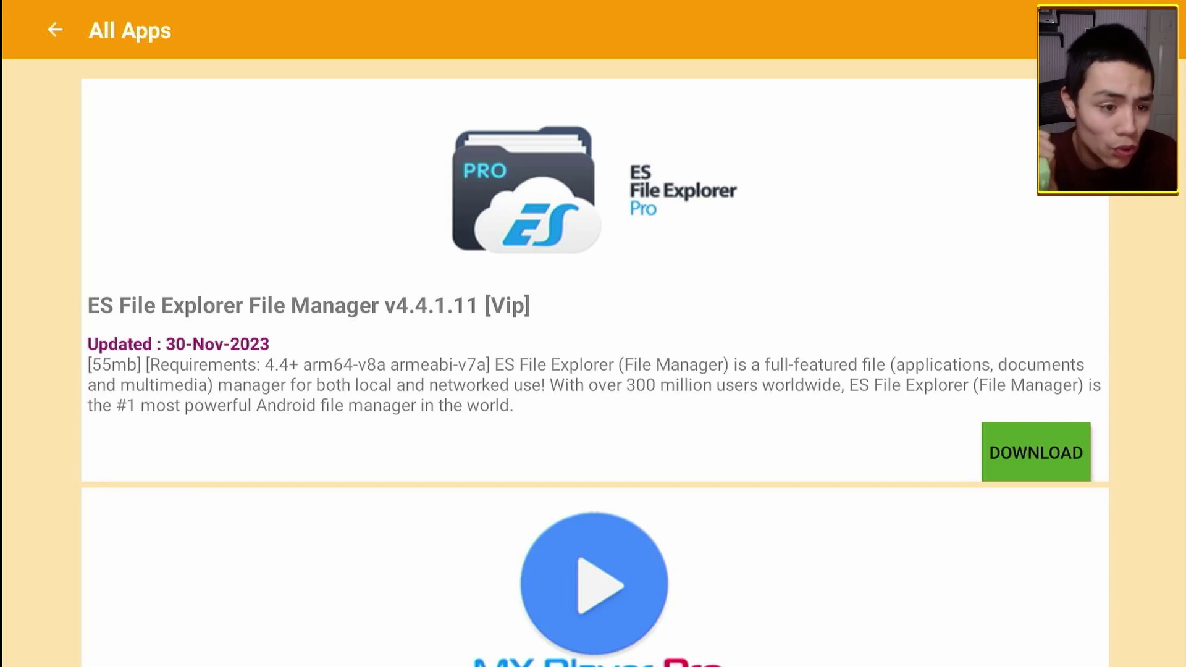
{"action": "key", "text": "Return"}
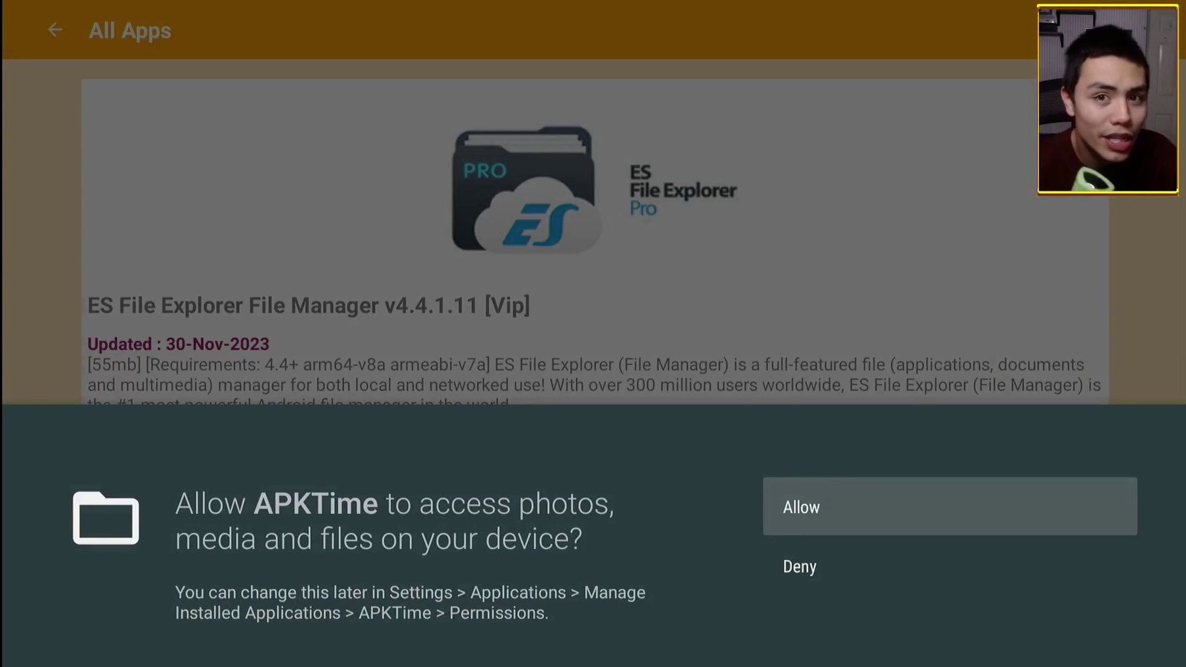
{"action": "key", "text": "Return"}
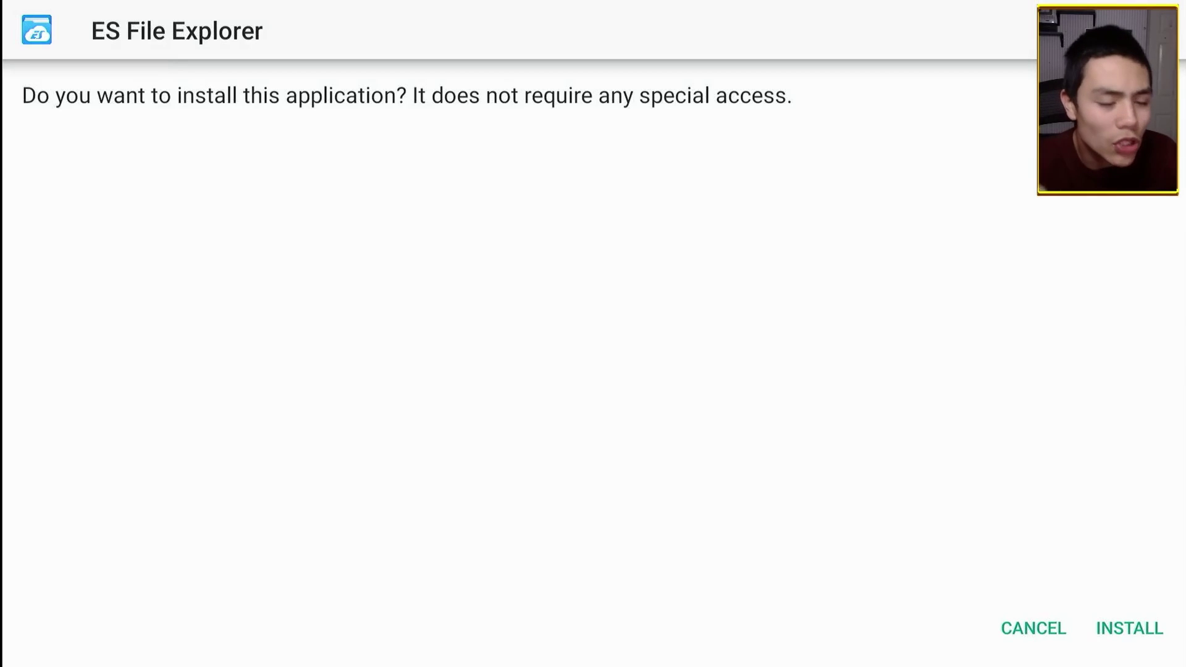
- Install ES File Explorer and close the installer without opening the app
{"action": "key", "text": "Down"}
{"action": "key", "text": "Right"}
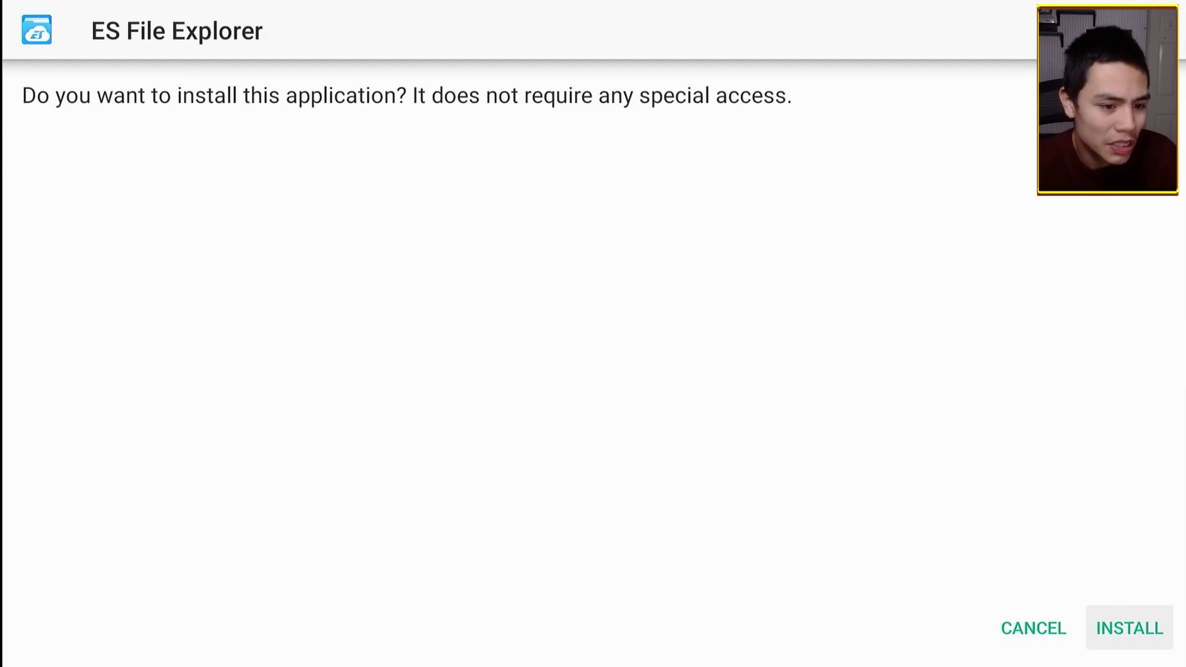
{"action": "key", "text": "Return"}
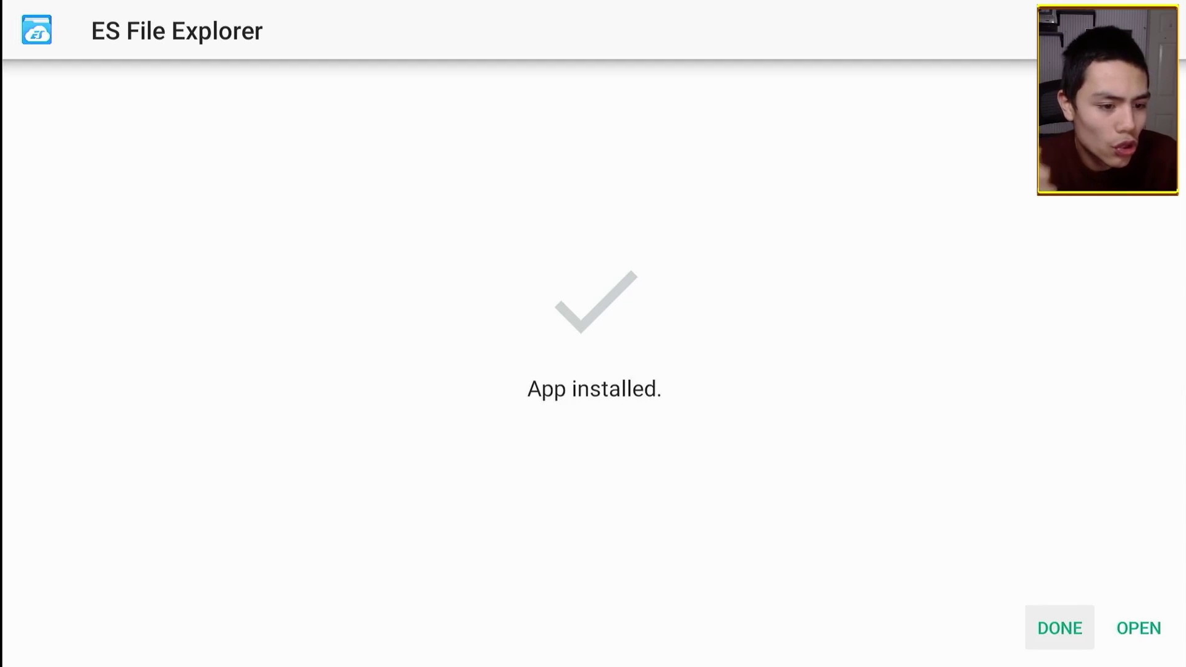
{"action": "key", "text": "Return"}
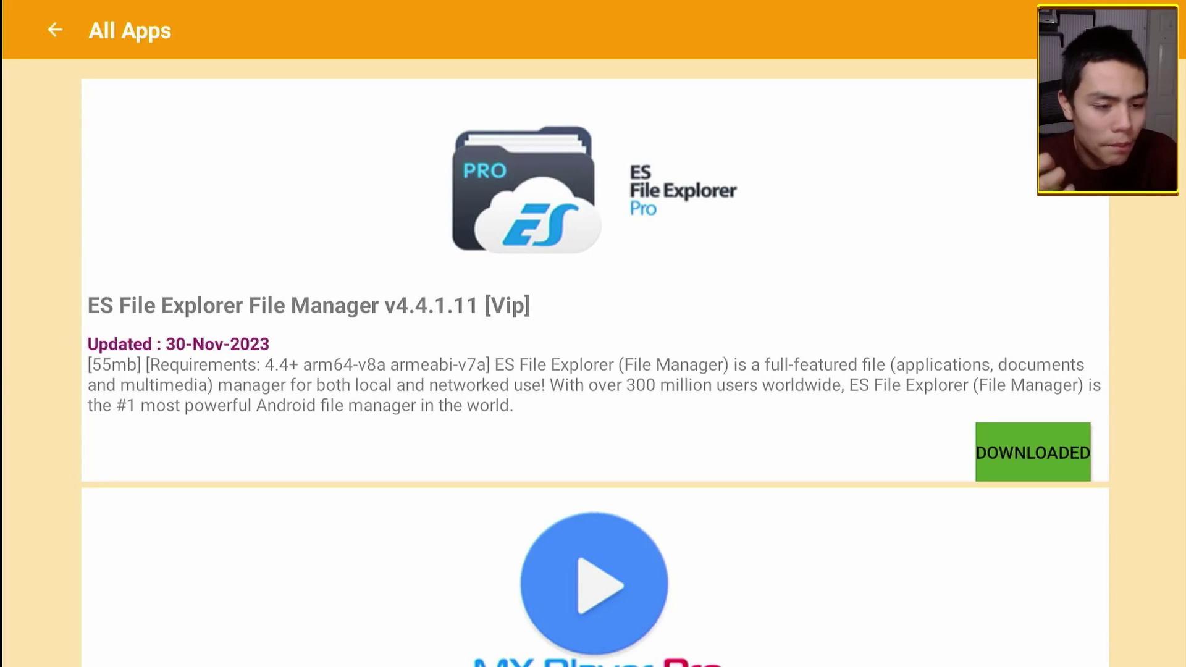
- Leave APKTime for the home screen and open the full Your Apps & Channels list
{"action": "key", "text": "Home"}
{"action": "key", "text": "Left"}
{"action": "key", "text": "Left"}
{"action": "key", "text": "Left"}
{"action": "key", "text": "Left"}
{"action": "key", "text": "Return"}
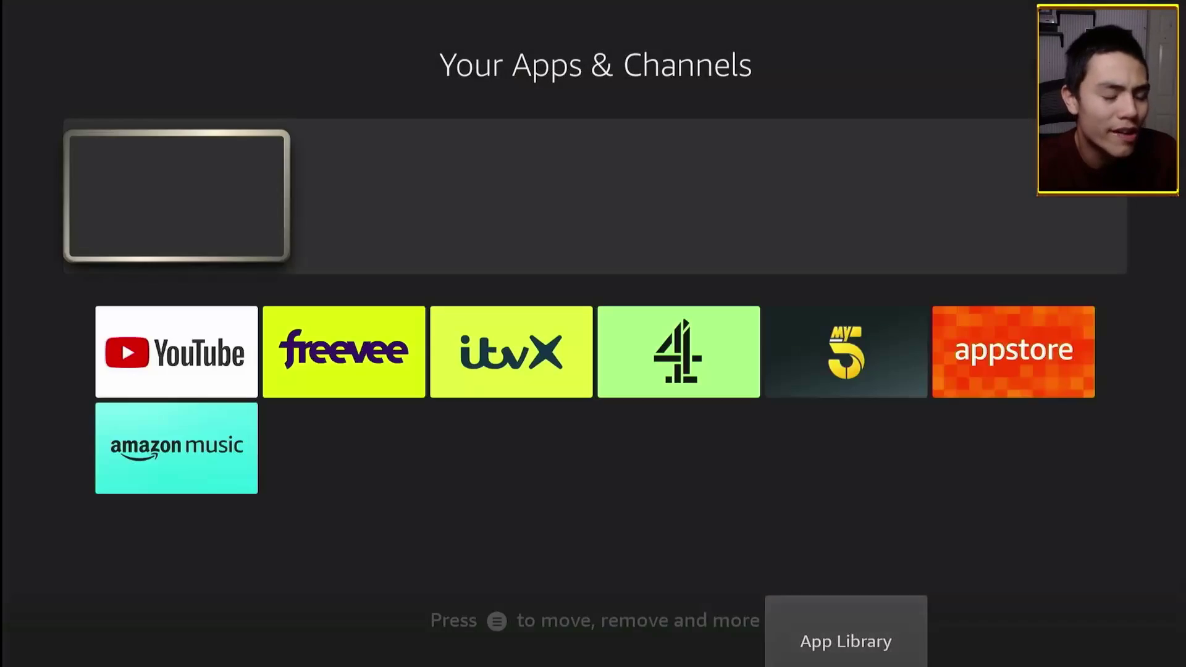
- Locate the ES File Explorer tile in the last row of Your Apps & Channels
{"action": "key", "text": "Down"}
{"action": "key", "text": "Down"}
{"action": "key", "text": "Down"}
{"action": "key", "text": "Down"}
{"action": "key", "text": "Right"}
{"action": "key", "text": "Right"}
{"action": "key", "text": "Right"}
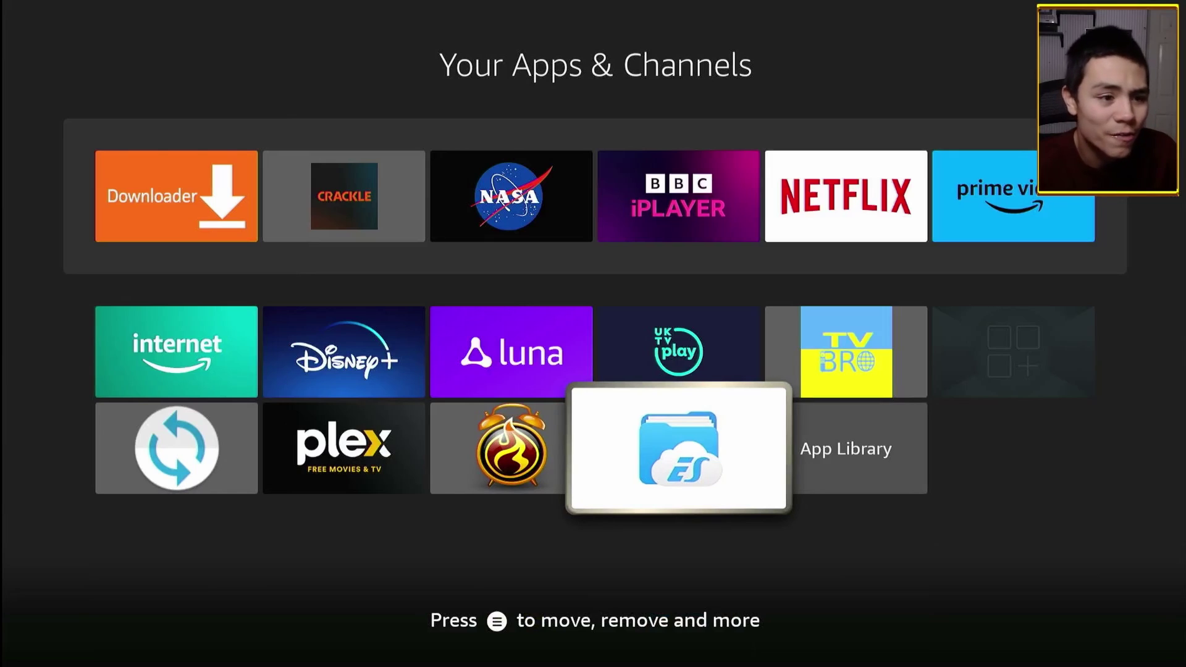